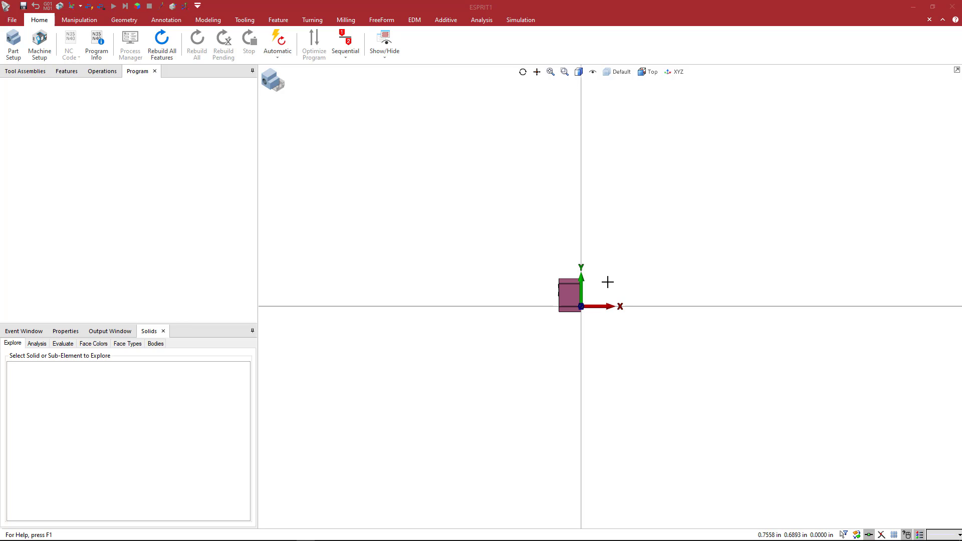
Step: Examine the grooving tool holder solid in 3D, including its shank and insert end
middle_click_drag(616, 281, 651, 233)
middle_click_drag(576, 382, 608, 317, "ctrl")
scroll(582, 359, "up", 3)
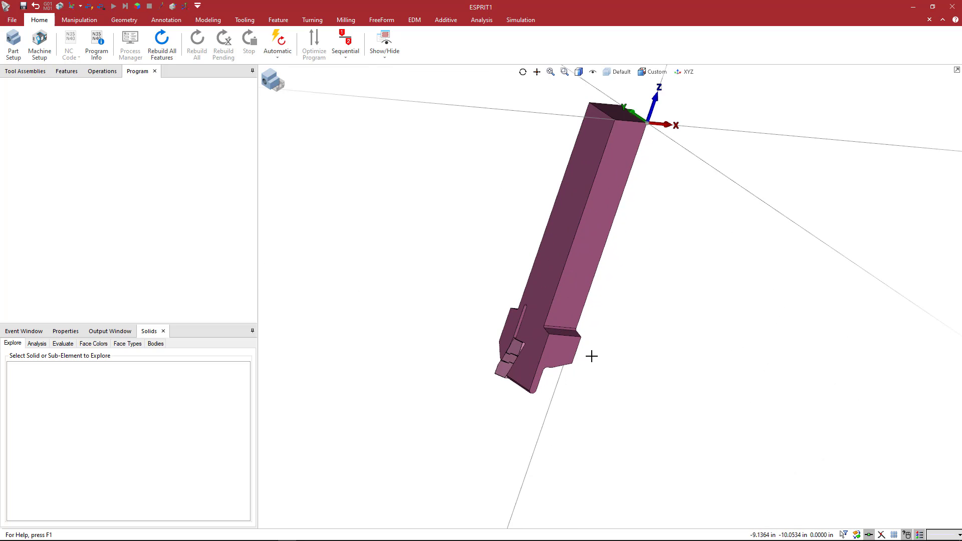
middle_click_drag(592, 356, 633, 393)
middle_click_drag(624, 294, 641, 311, "ctrl")
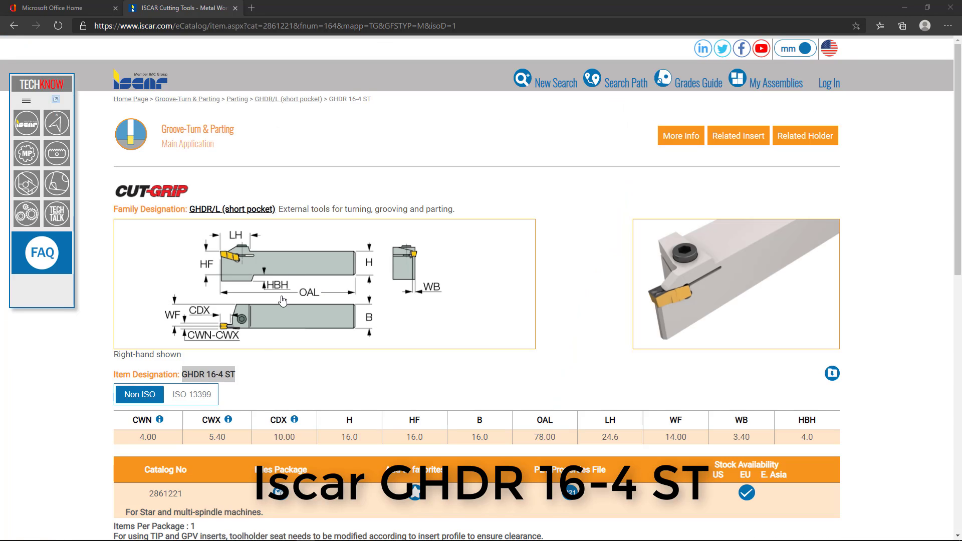
Step: Review the Iscar GHDR 16-4 ST catalog page in the browser, including its dimensions, 3D and 2D representations, and spare parts
left_click_drag(232, 378, 166, 375)
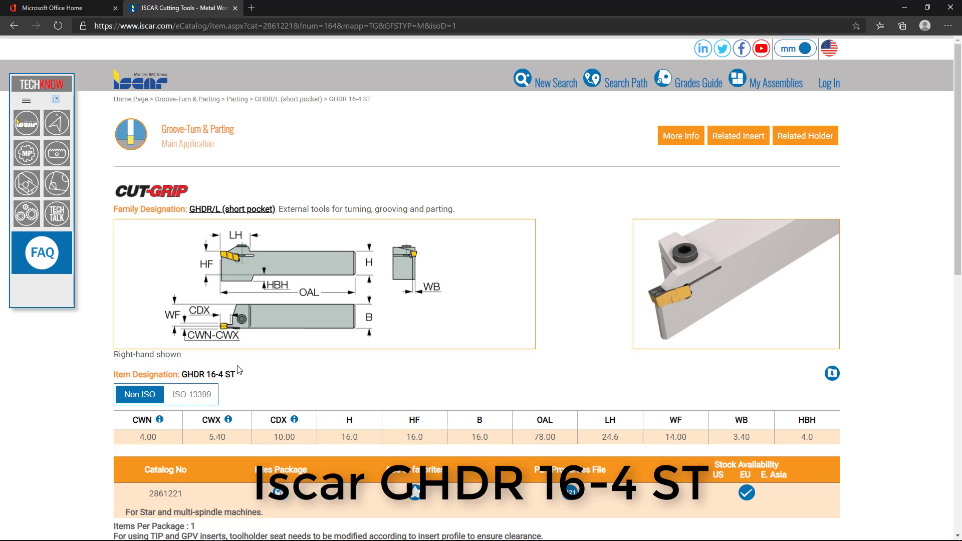
triple_click(243, 375)
scroll(266, 370, "down", 1)
scroll(268, 367, "up", 1)
left_click(278, 377)
scroll(409, 380, "down", 1)
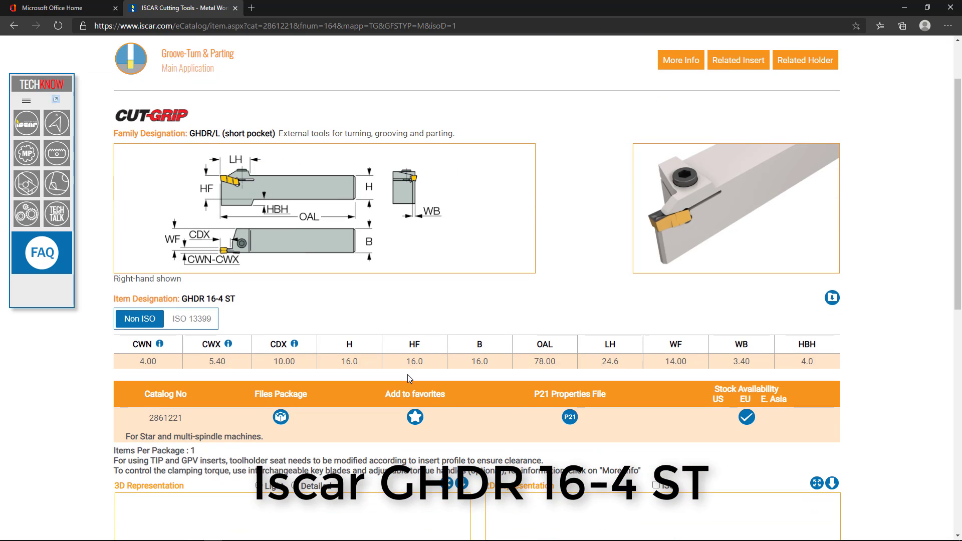
scroll(408, 376, "down", 3)
scroll(408, 375, "down", 4)
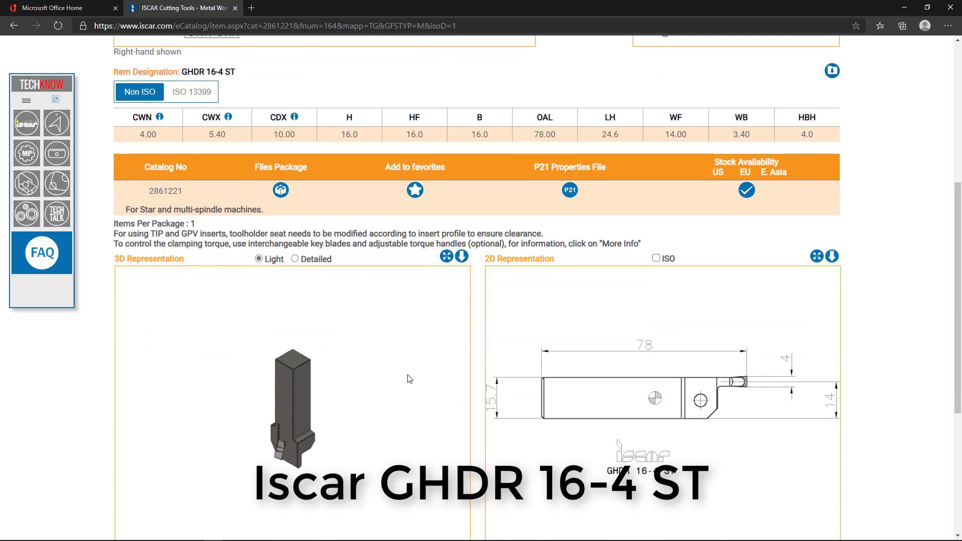
scroll(410, 376, "up", 3)
scroll(483, 353, "down", 3)
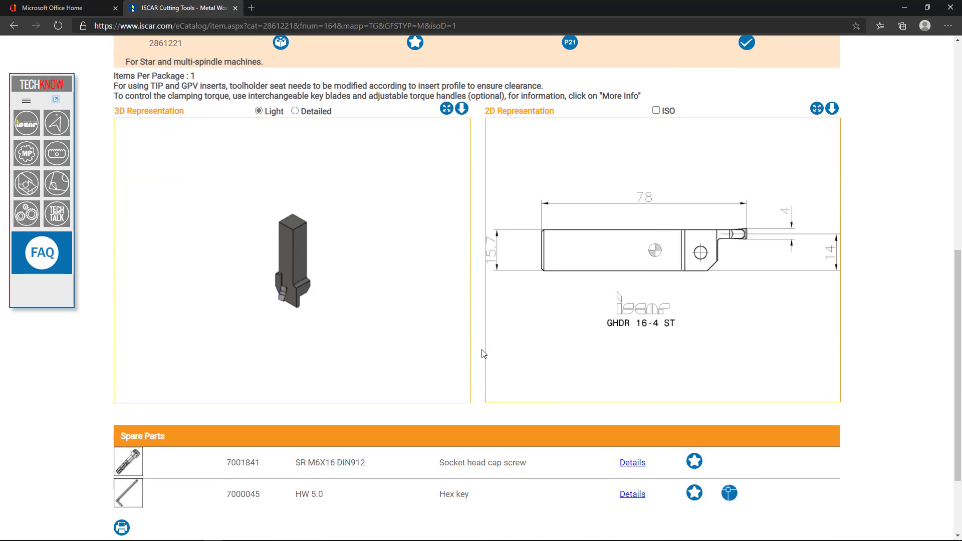
scroll(482, 353, "down", 2)
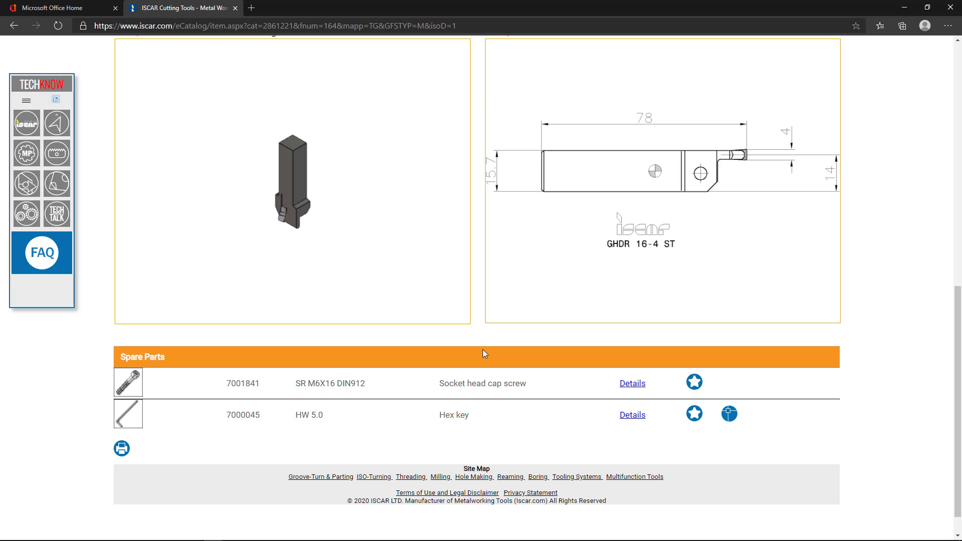
scroll(483, 354, "up", 8)
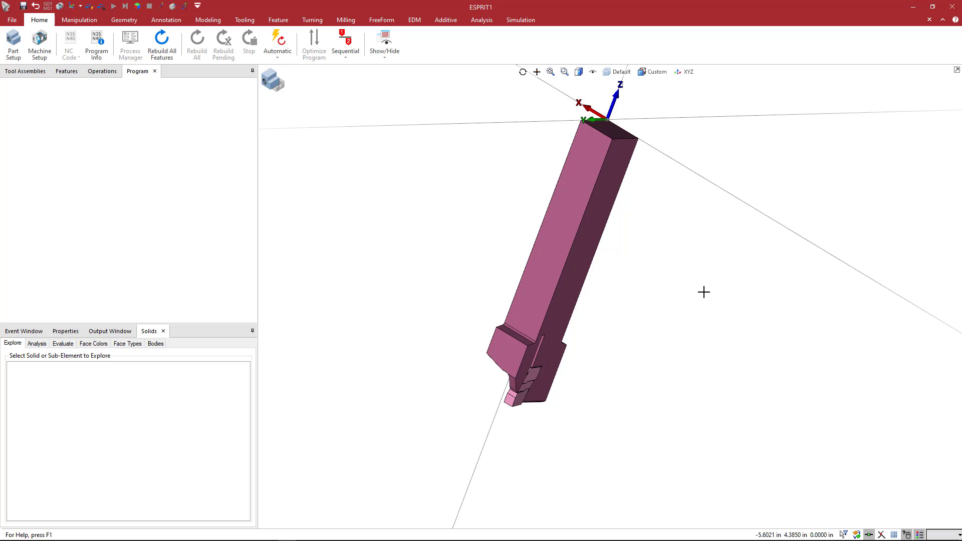
Step: Return to ESPRIT and inspect the holder's orientation relative to the origin and the X, Y and Z axes
mouse_move(690, 286)
middle_mouse_down()
mouse_move(664, 277)
mouse_move(687, 282)
middle_mouse_up()
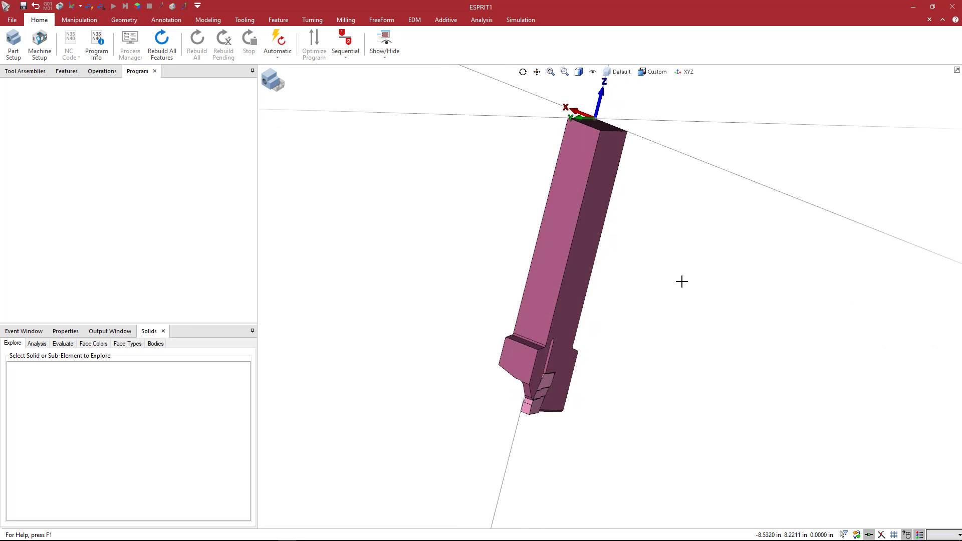
mouse_move(660, 243)
middle_mouse_down()
mouse_move(670, 258)
mouse_move(650, 254)
mouse_move(656, 246)
middle_mouse_up()
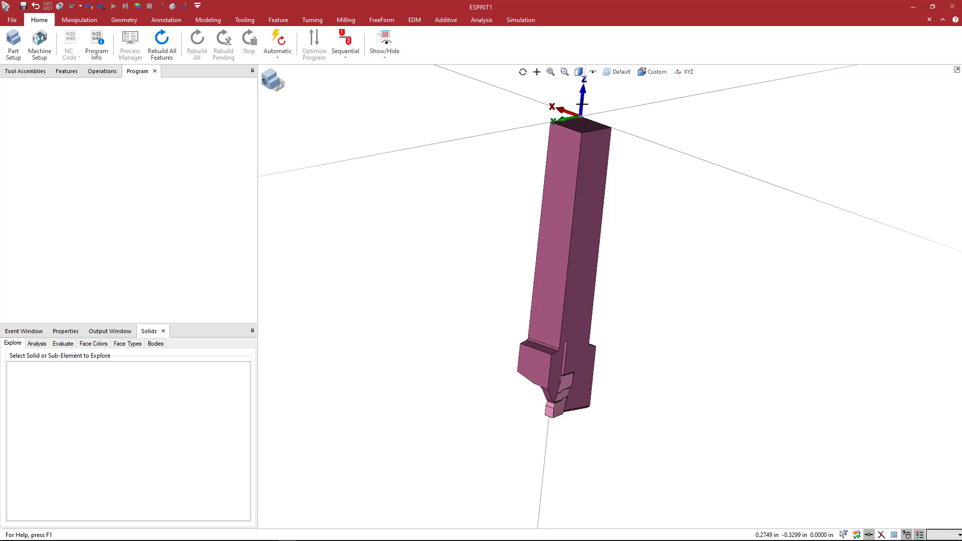
middle_click_drag(621, 161, 609, 194)
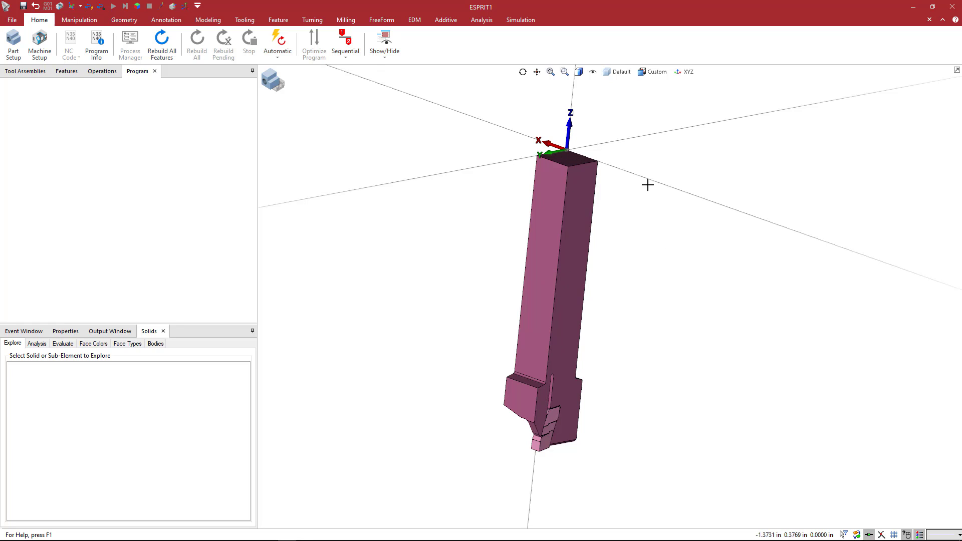
mouse_move(648, 183)
middle_mouse_down()
mouse_move(671, 190)
mouse_move(645, 185)
middle_mouse_up()
mouse_move(615, 309)
middle_mouse_down()
mouse_move(623, 294)
mouse_move(619, 301)
middle_mouse_up()
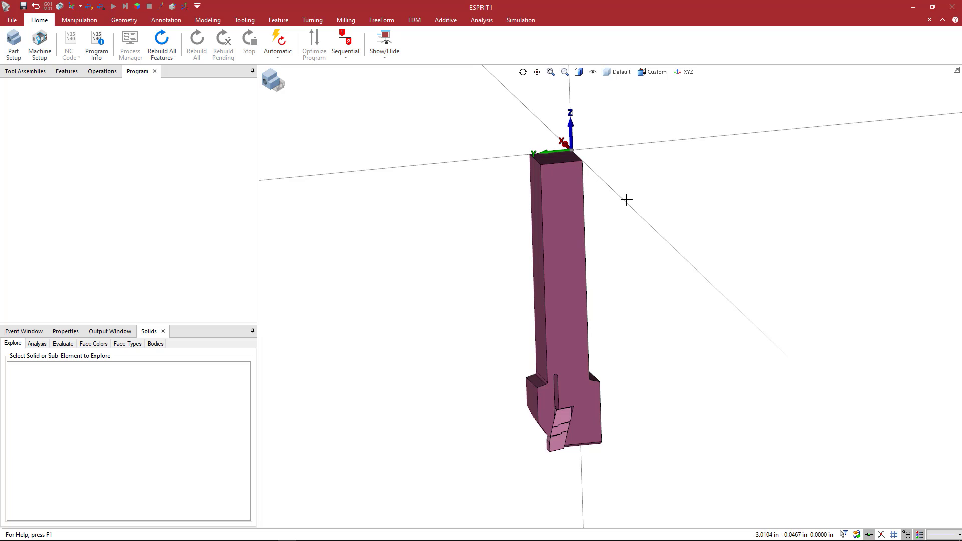
mouse_move(625, 200)
middle_mouse_down()
mouse_move(594, 186)
mouse_move(630, 201)
middle_mouse_up()
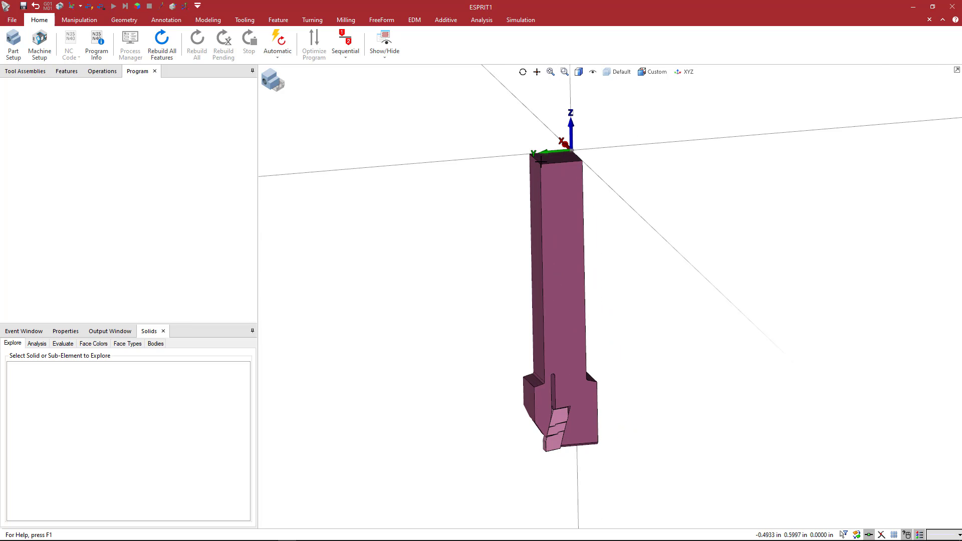
mouse_move(622, 173)
middle_mouse_down()
mouse_move(642, 164)
mouse_move(646, 178)
mouse_move(637, 178)
middle_mouse_up()
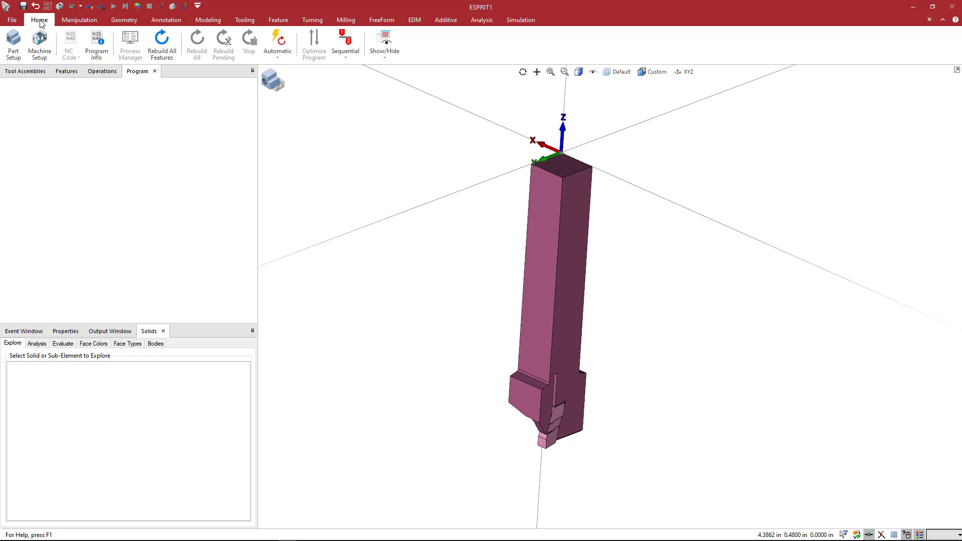
Step: Move the origin to the midpoint of the shank end's top edge on the face toward the positive Y direction
left_click(81, 23)
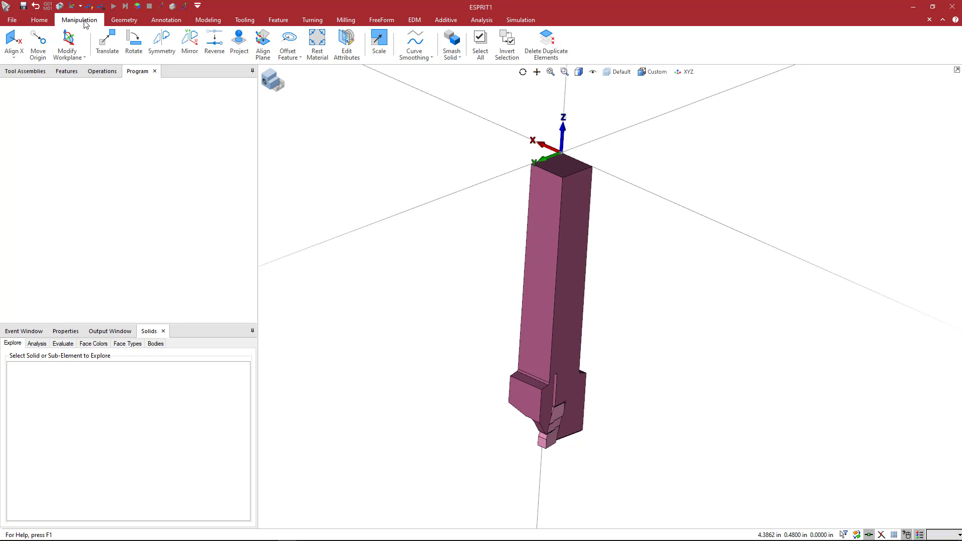
left_click(40, 44)
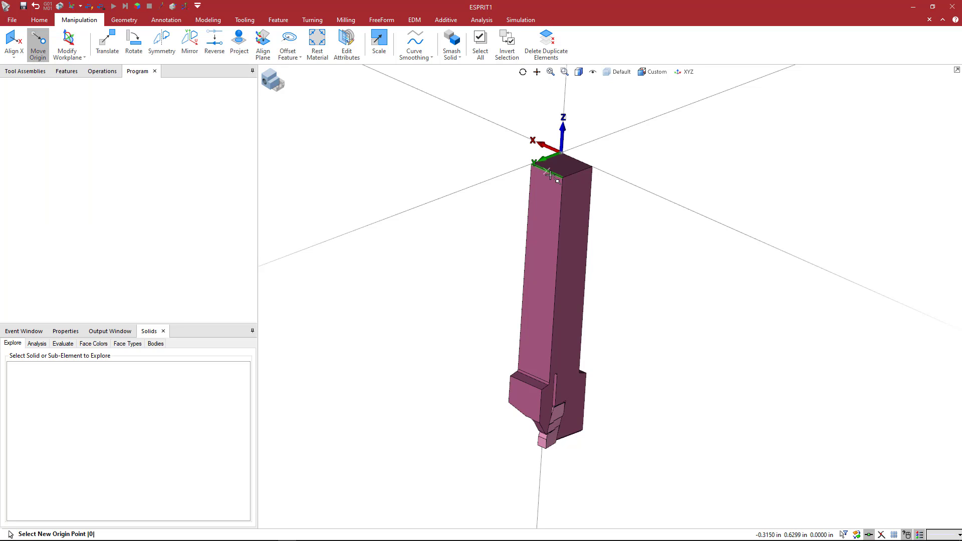
scroll(548, 172, "up", 6)
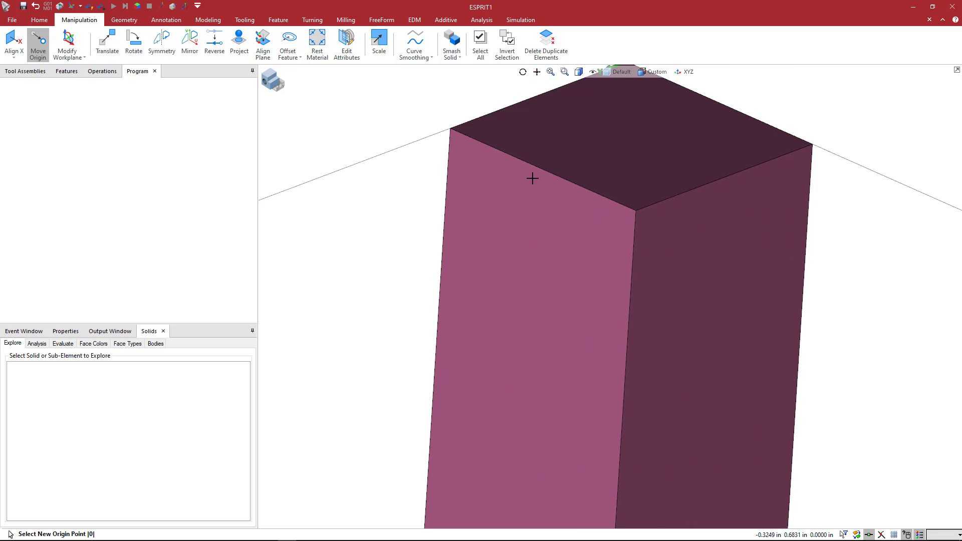
left_click(549, 173)
scroll(556, 178, "down", 6)
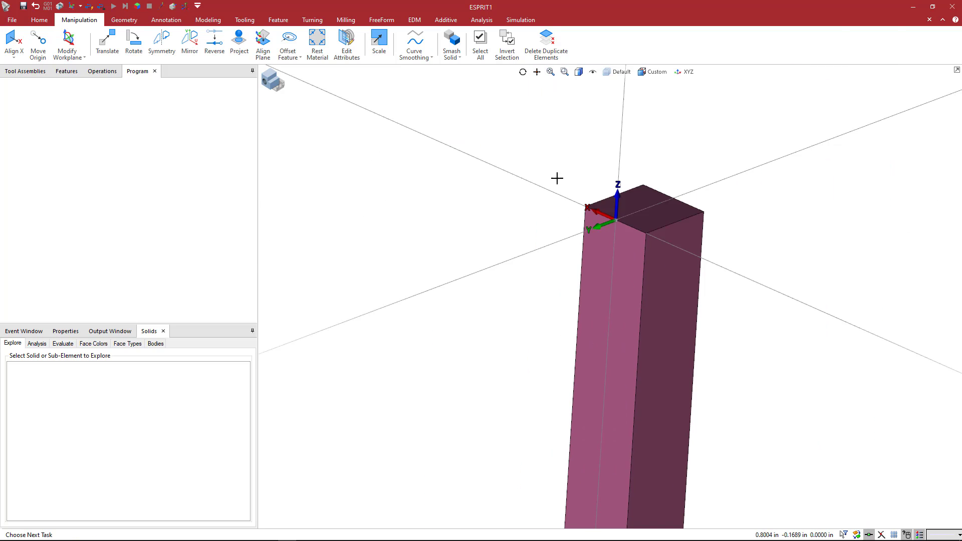
middle_click_drag(481, 135, 434, 148)
scroll(434, 149, "down", 2)
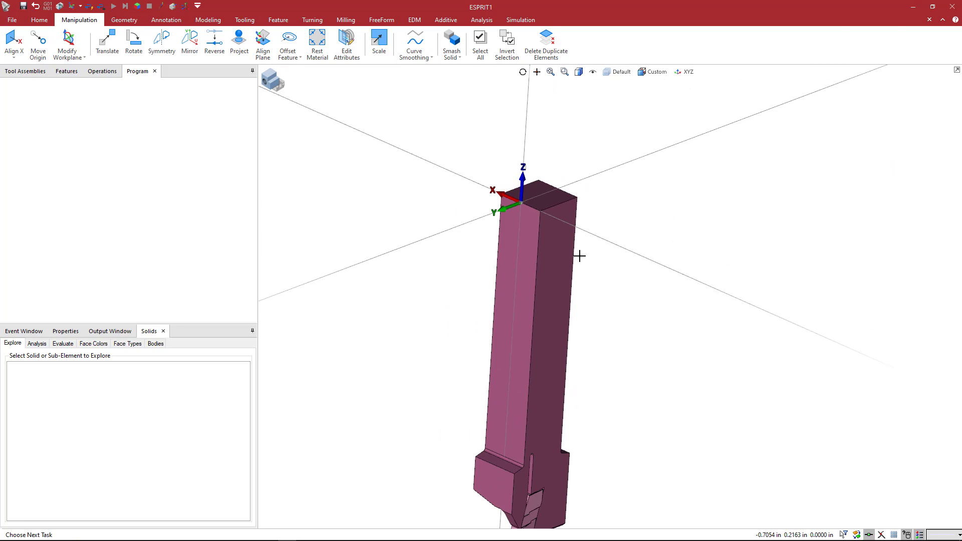
middle_click_drag(604, 309, 568, 262)
mouse_move(597, 314)
middle_mouse_down()
mouse_move(618, 311)
mouse_move(597, 313)
middle_mouse_up()
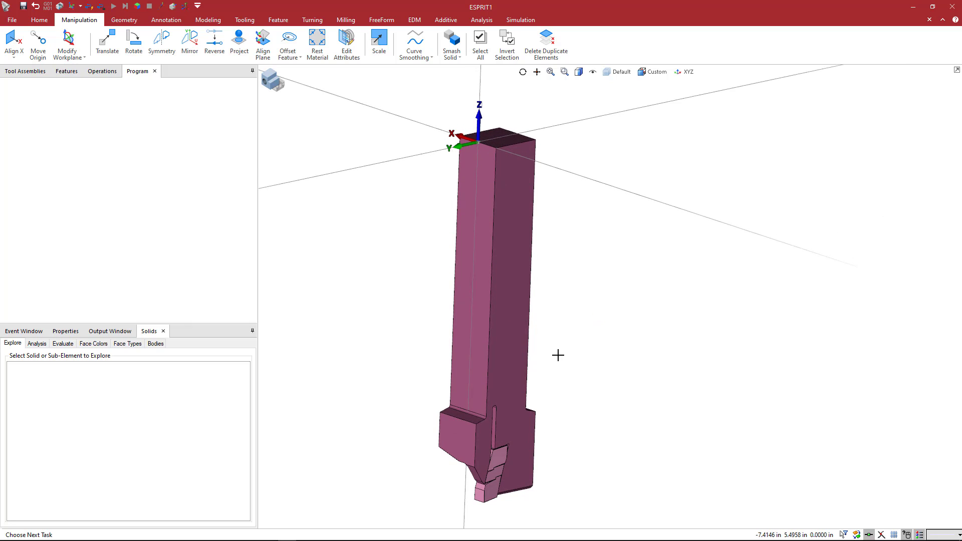
middle_click_drag(558, 355, 575, 323)
middle_click_drag(581, 225, 580, 229)
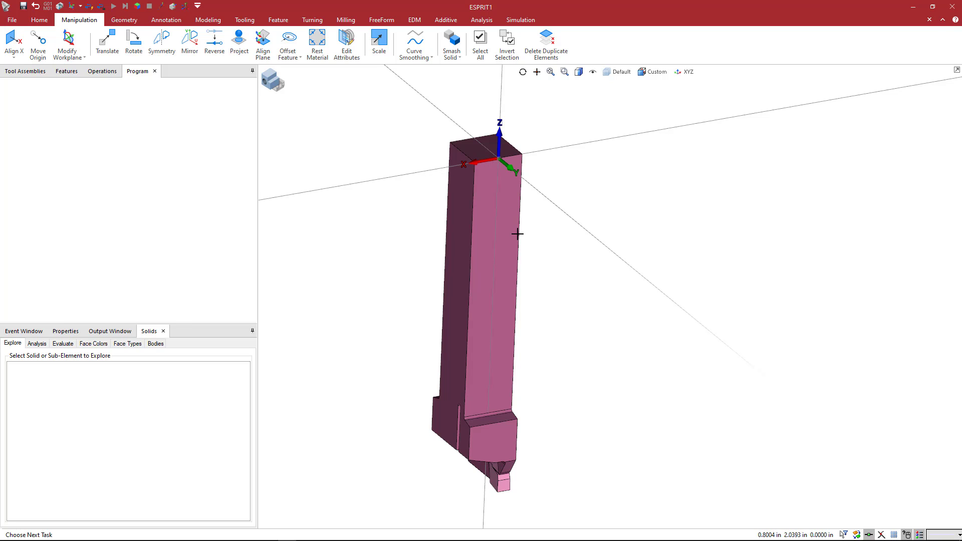
Step: Select all the tool holder geometry and rotate it 180 degrees as a move, using the origin for the rotation axis
right_click(595, 188)
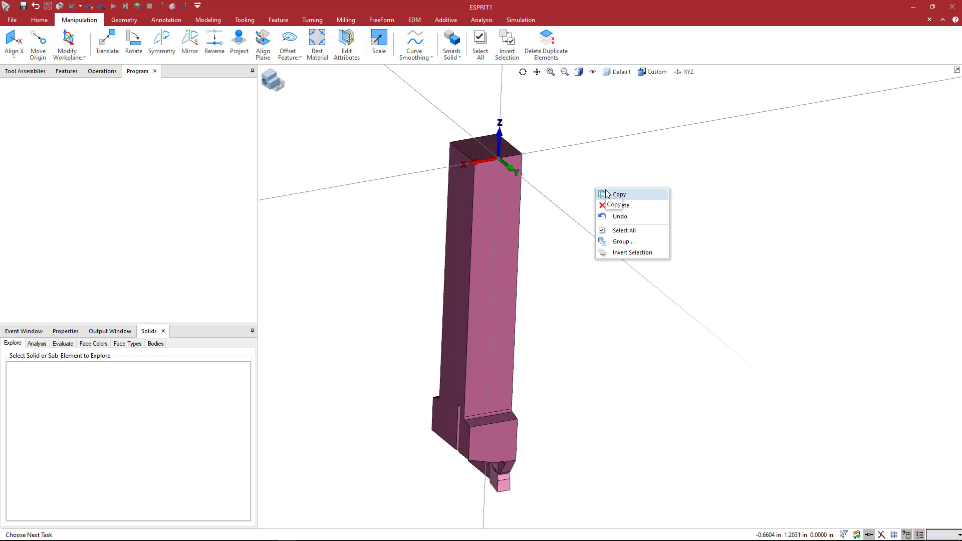
left_click(498, 202)
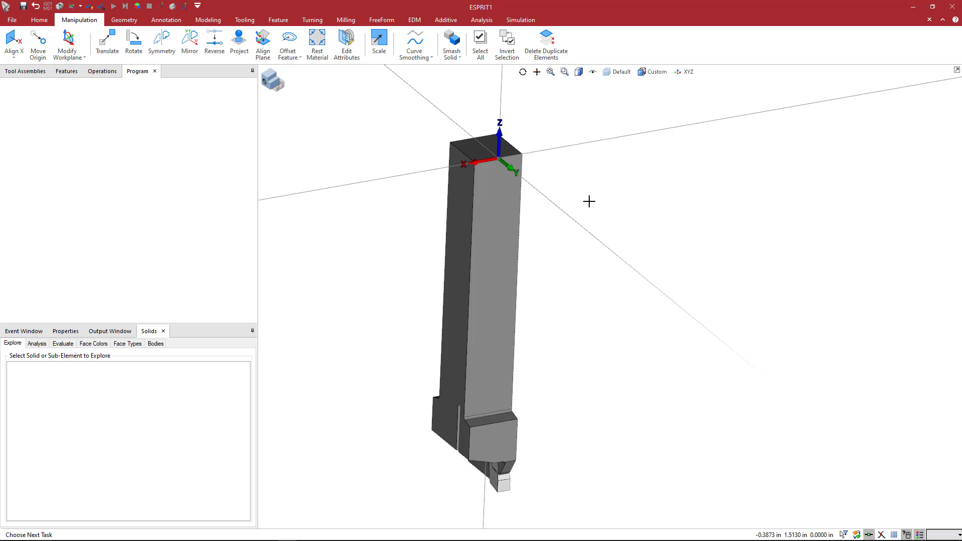
left_click_drag(408, 111, 638, 511)
left_click(605, 253)
right_click(621, 236)
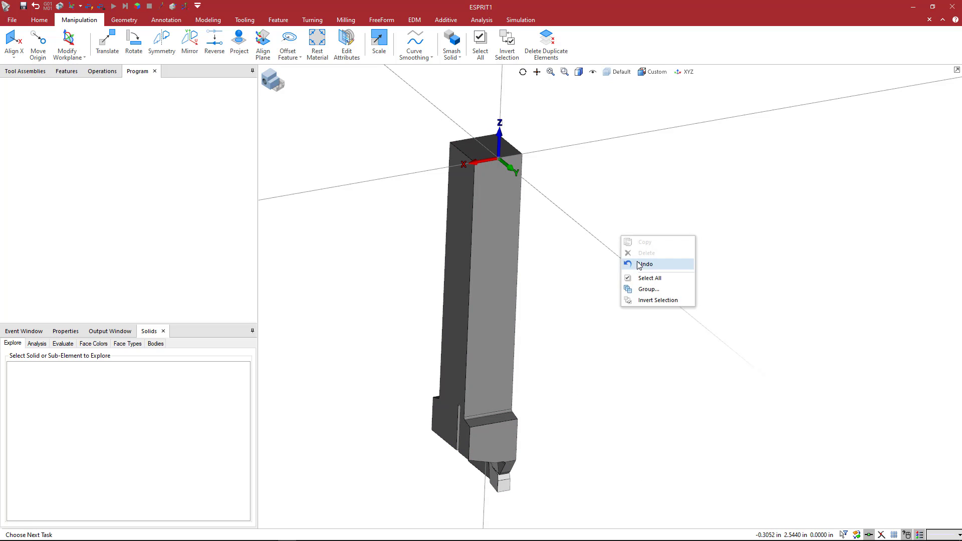
left_click(646, 279)
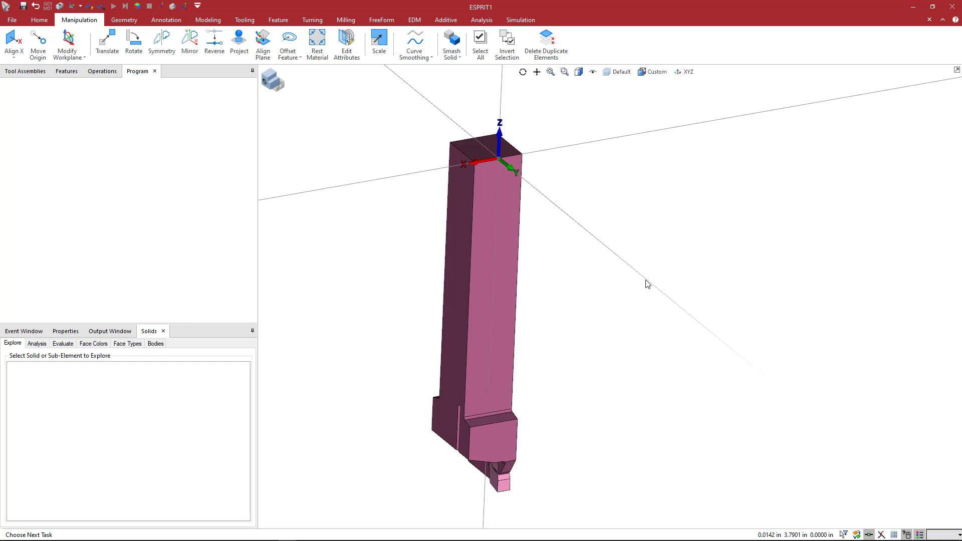
right_click(602, 179)
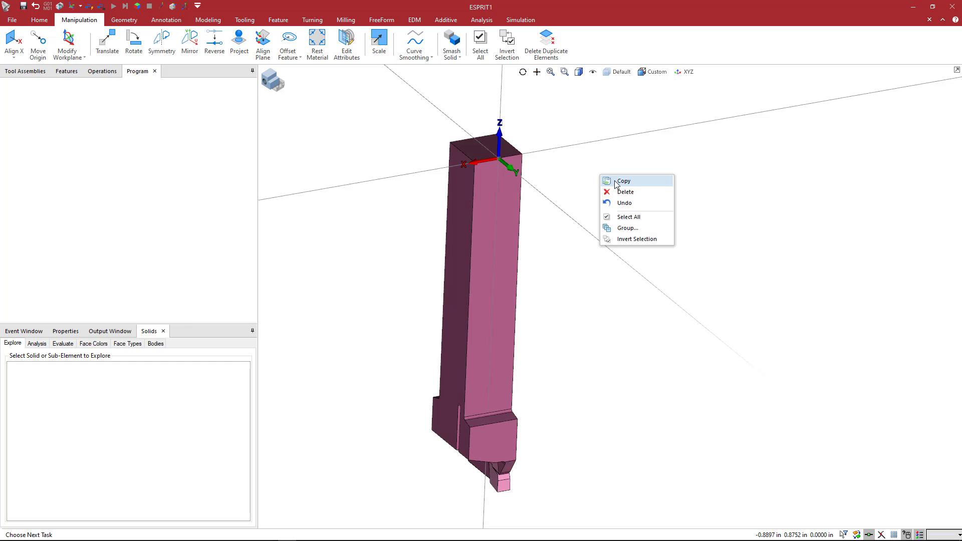
left_click(615, 182)
left_click(497, 236)
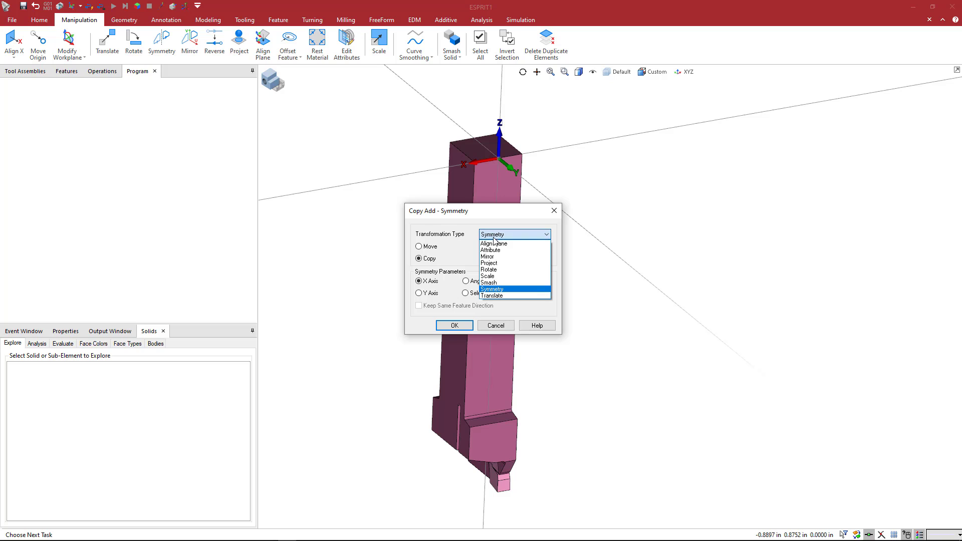
left_click(501, 270)
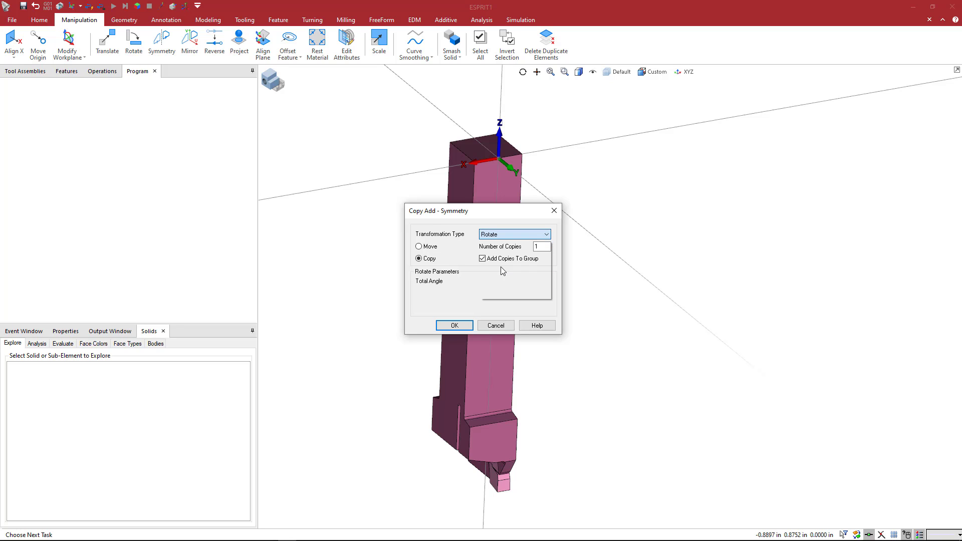
left_click(431, 249)
left_click_drag(506, 294, 481, 293)
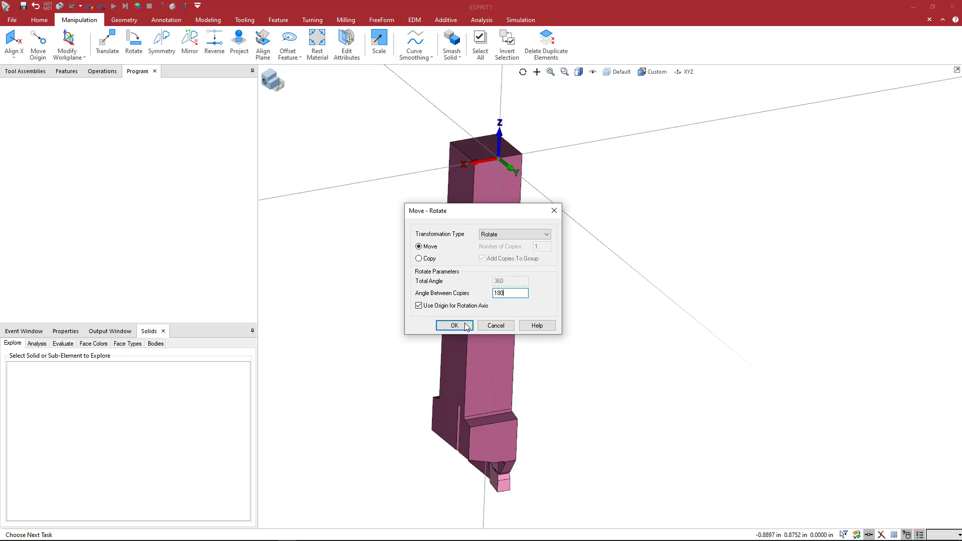
left_click(455, 326)
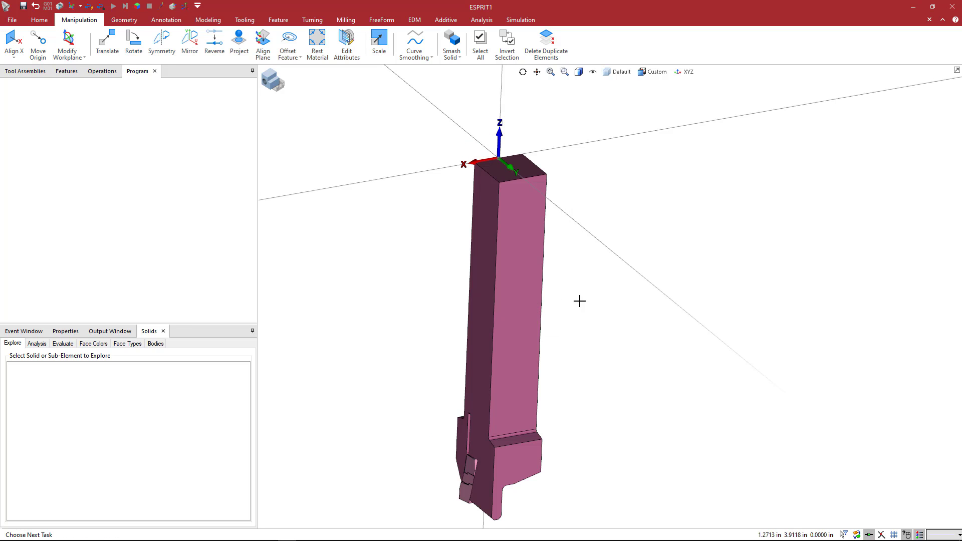
Step: Select only the cutting insert body in the pocket at the lower end of the tool holder
mouse_move(614, 296)
middle_mouse_down()
mouse_move(659, 270)
mouse_move(708, 285)
mouse_move(647, 265)
mouse_move(629, 297)
middle_mouse_up()
scroll(642, 290, "down", 3)
scroll(534, 412, "up", 4)
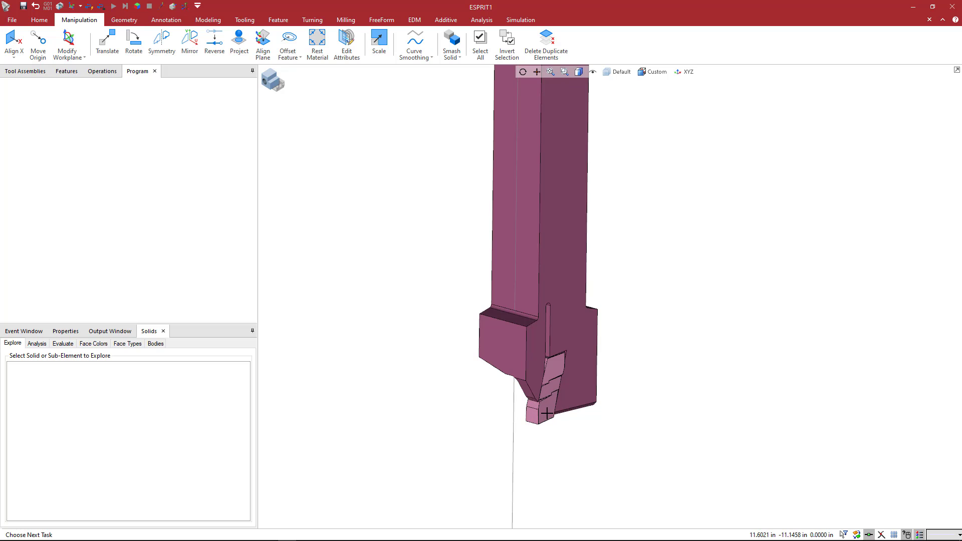
scroll(548, 408, "down", 2)
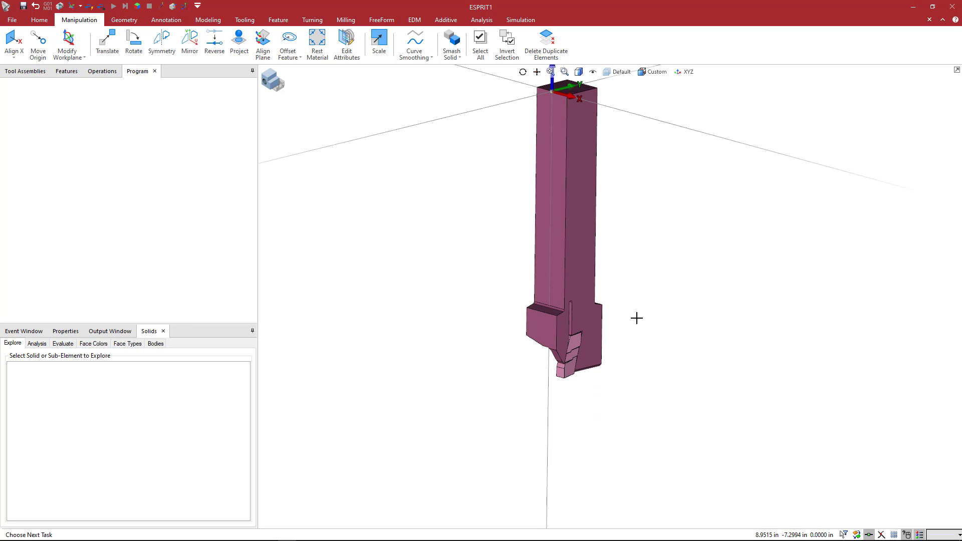
middle_click_drag(638, 322, 639, 317)
scroll(573, 376, "up", 1)
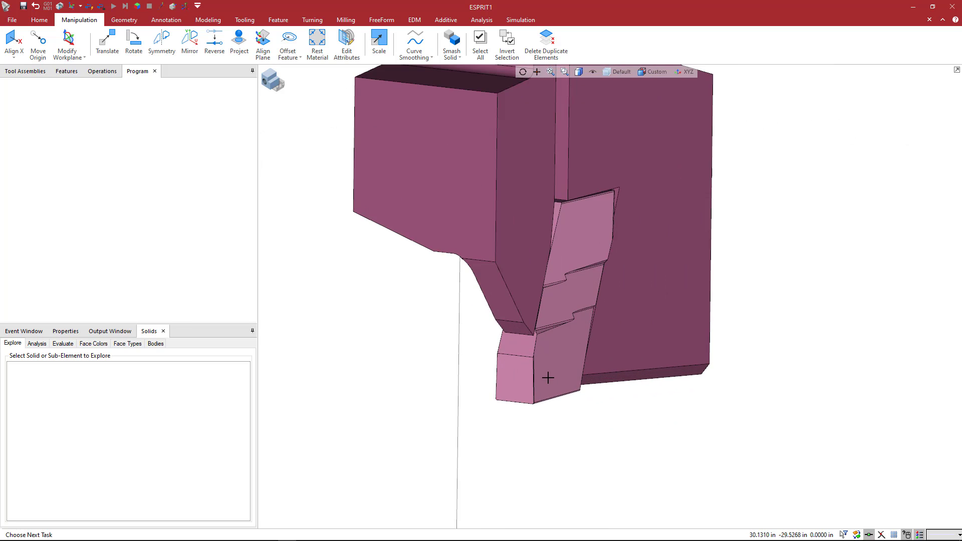
left_click(549, 378)
right_click(554, 381)
left_click(555, 382)
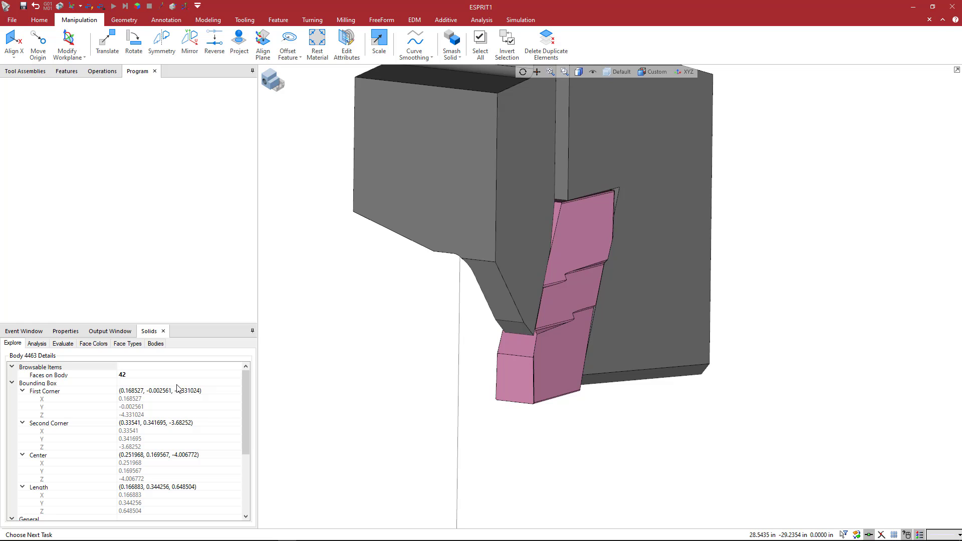
Step: Create a bounding box around the selected insert body and close the solid sub-element browser
left_click(45, 21)
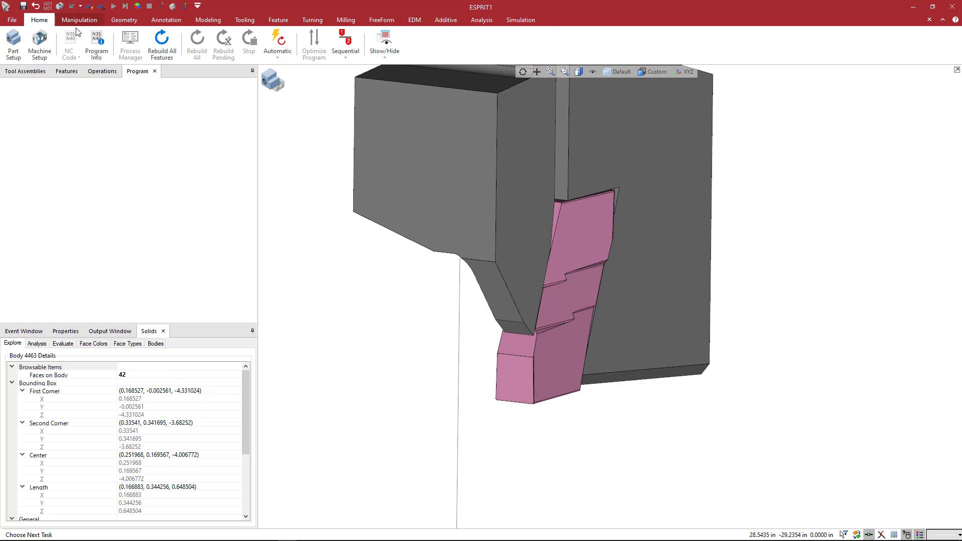
left_click(384, 50)
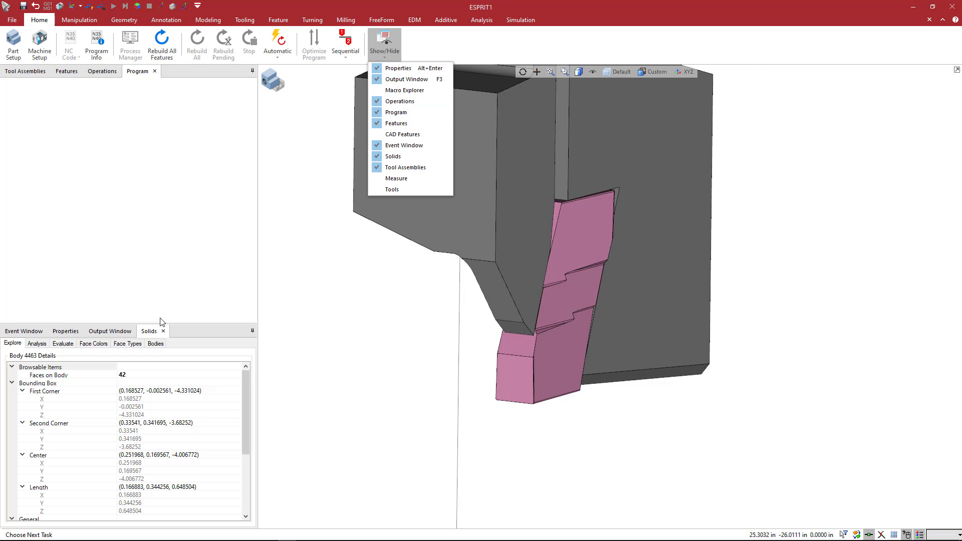
left_click(153, 335)
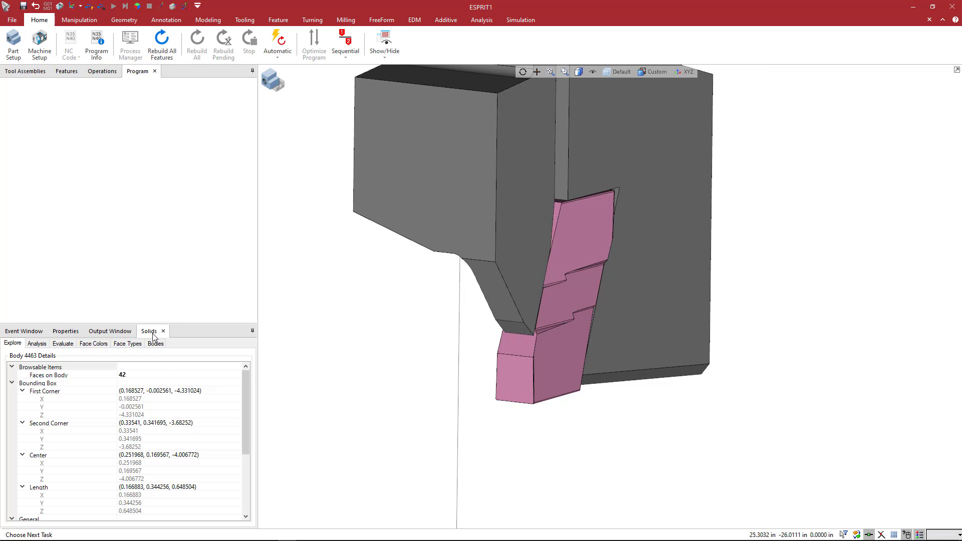
right_click(203, 377)
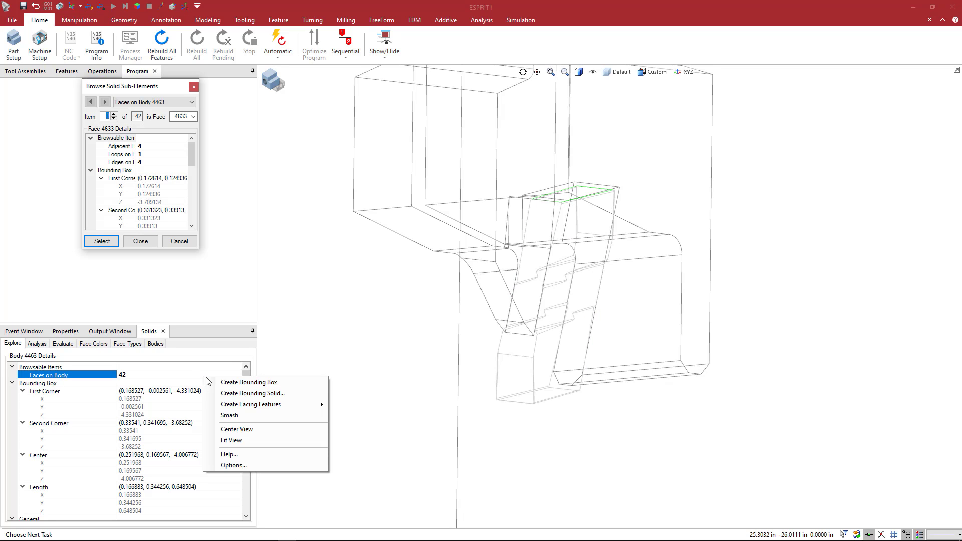
left_click(248, 383)
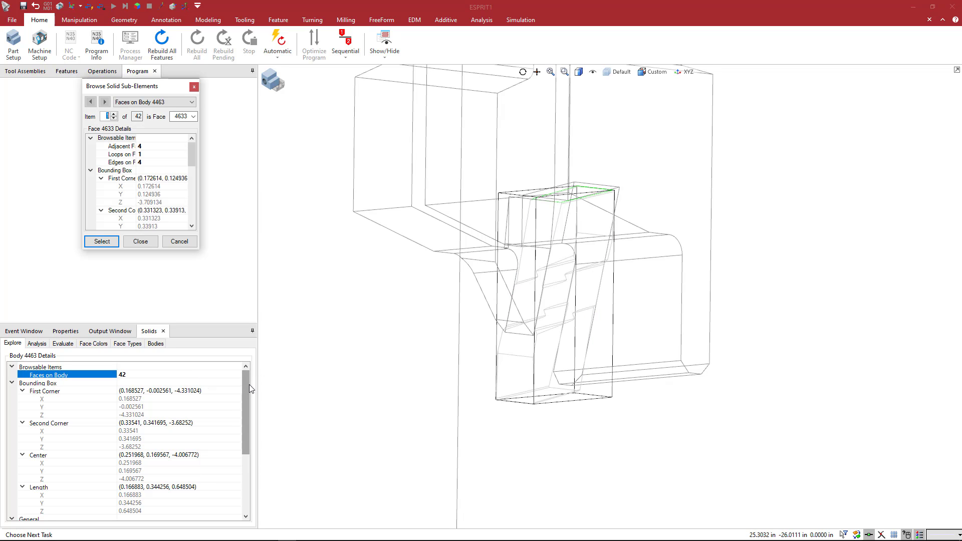
left_click(194, 87)
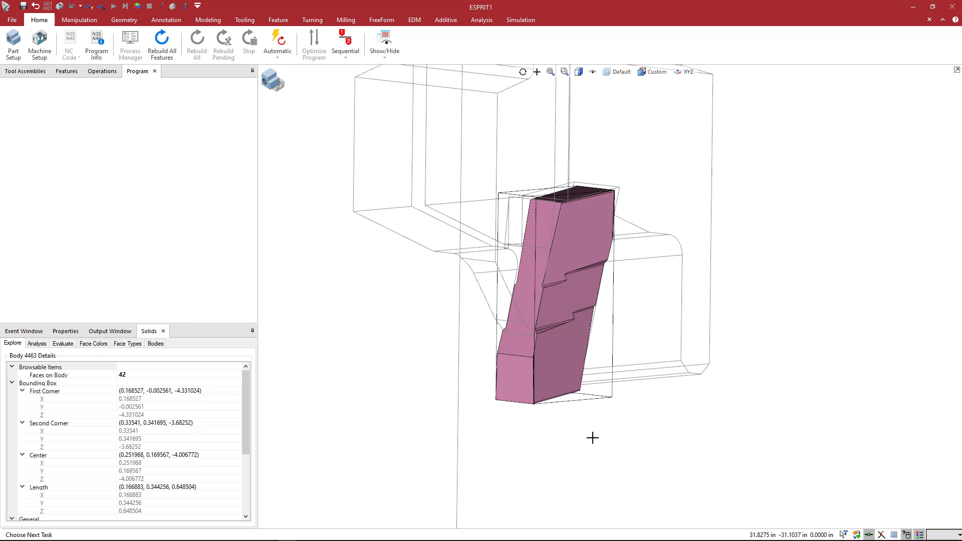
Step: Examine the length and end points of the bounding box's bottom edge running along the X direction
scroll(591, 397, "up", 2)
middle_click_drag(591, 434, 539, 442)
scroll(595, 442, "down", 1)
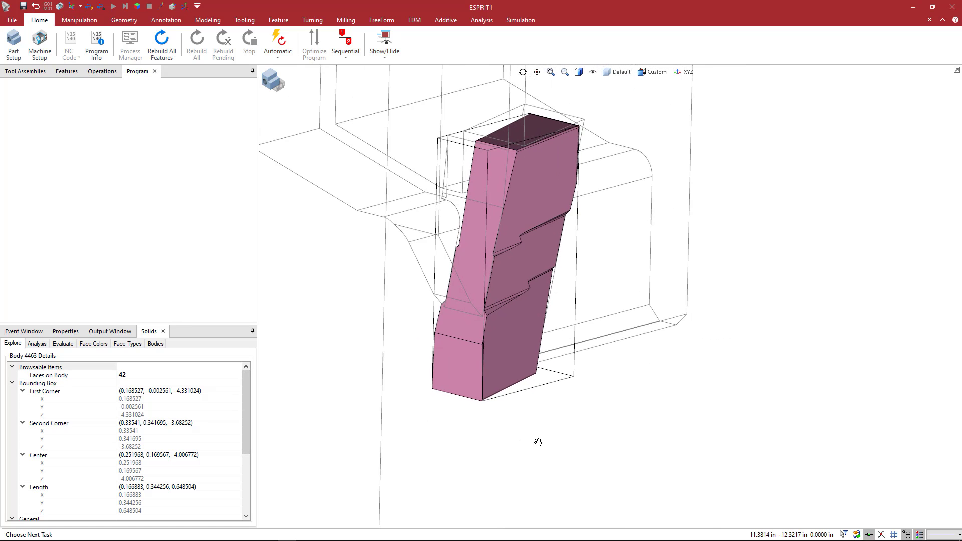
left_click(559, 372)
left_click(609, 396)
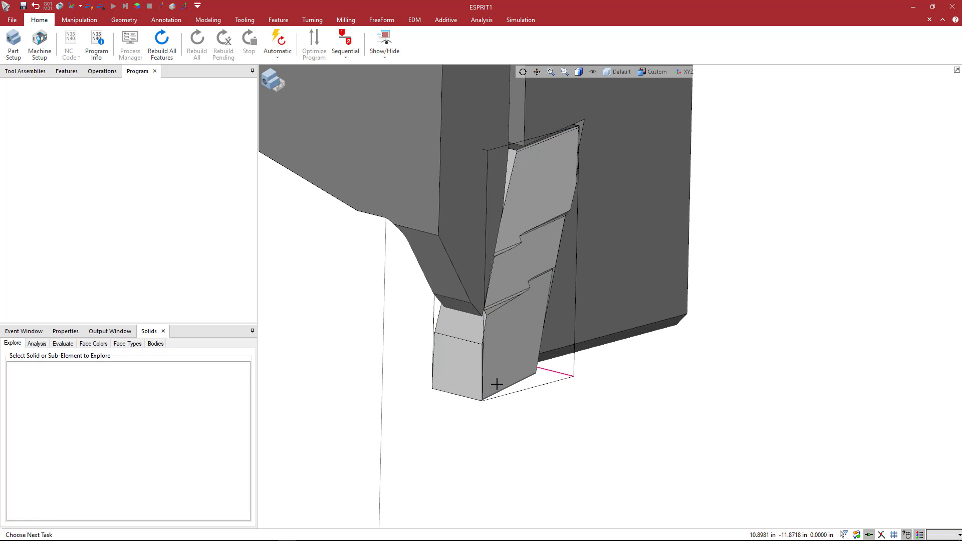
scroll(558, 369, "up", 2)
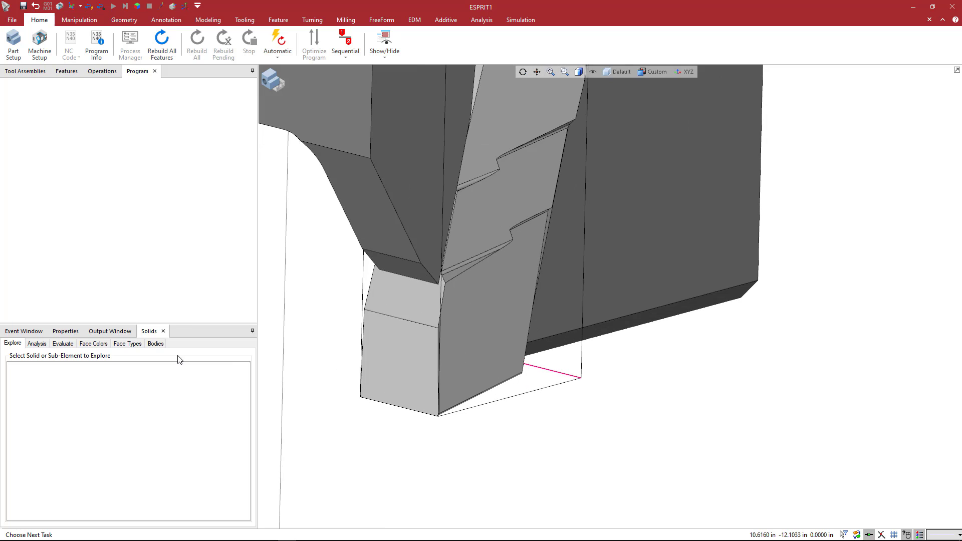
left_click(66, 331)
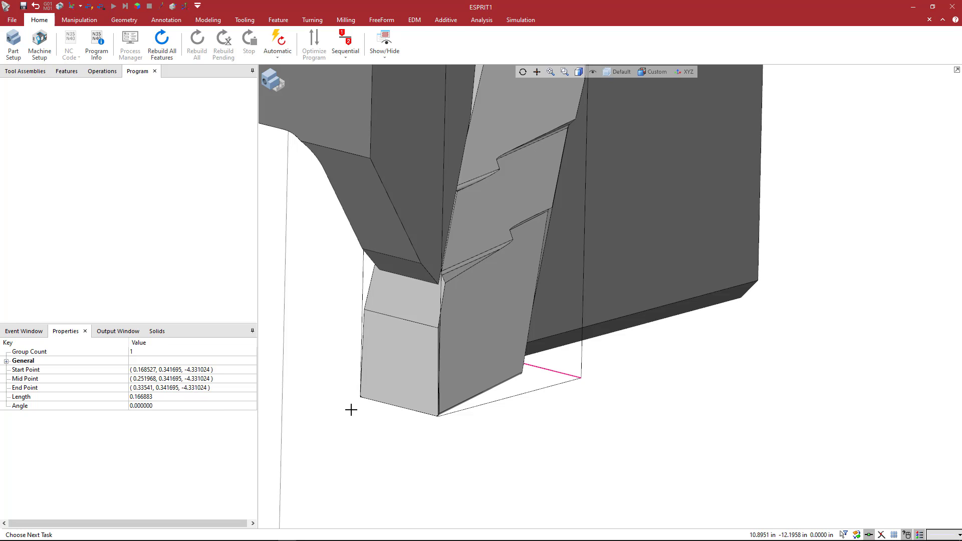
Step: Delete the cutting insert body from the holder, keeping its bounding box
scroll(351, 410, "down", 2)
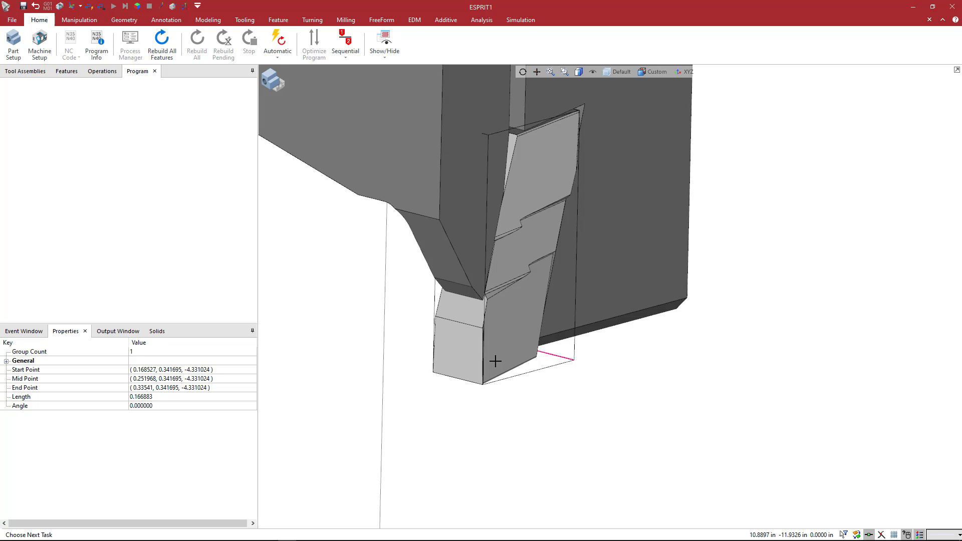
scroll(496, 361, "down", 2)
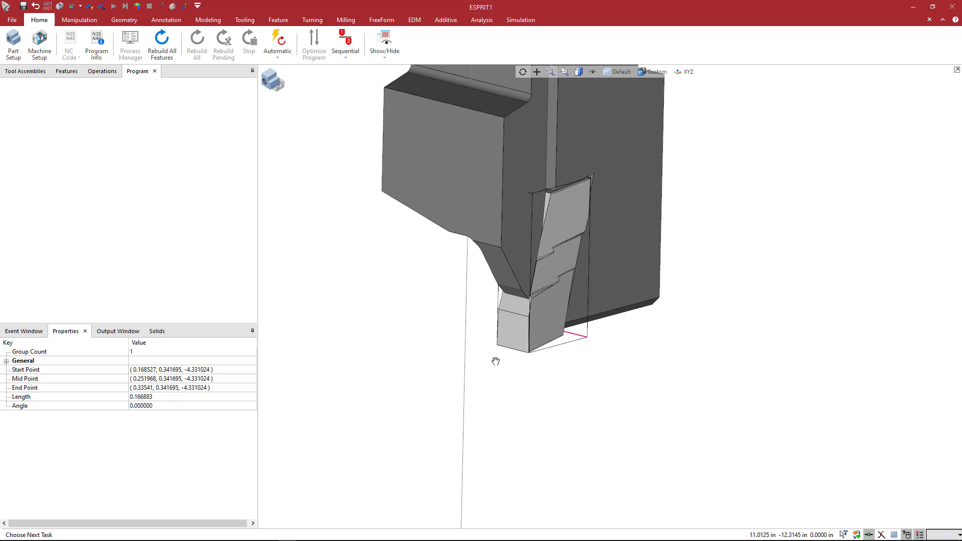
middle_click_drag(495, 361, 475, 400)
left_click(550, 257)
left_click(549, 259)
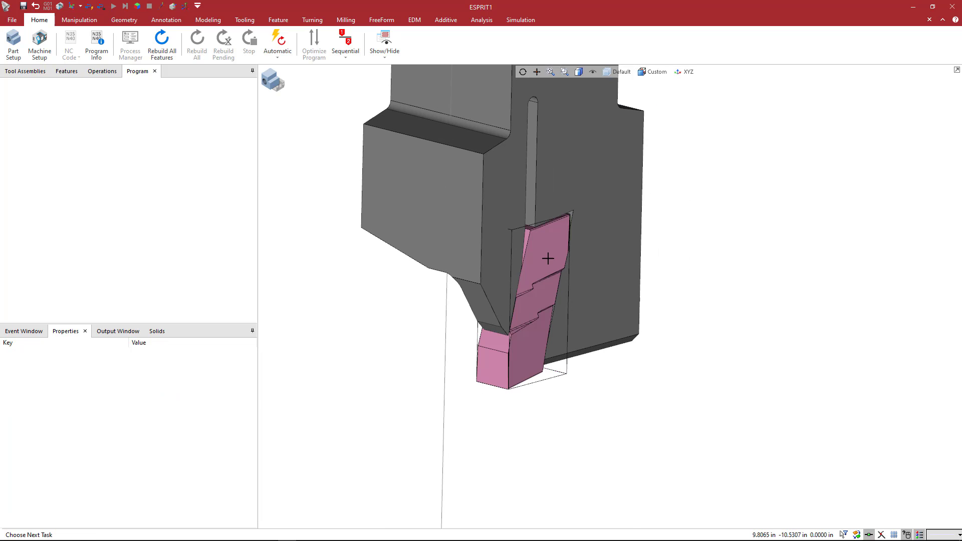
key("Delete")
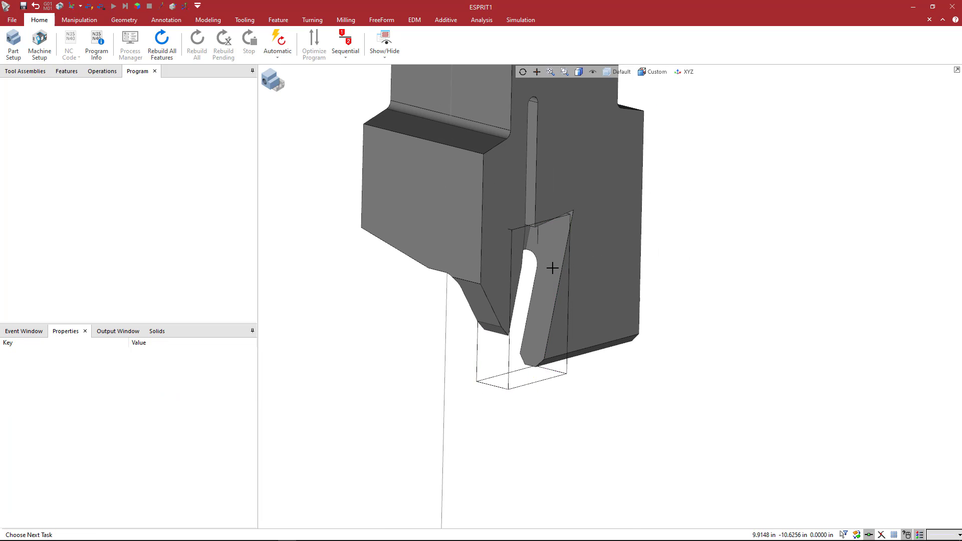
Step: Modify the workplane by translating it along the Z axis down to the bottom level of the insert's bounding box
scroll(552, 269, "down", 6)
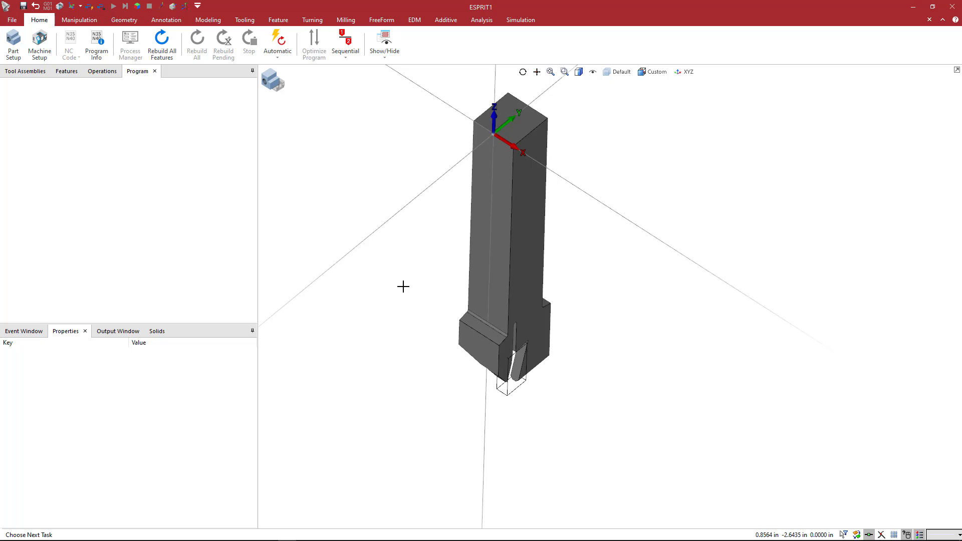
left_click(79, 20)
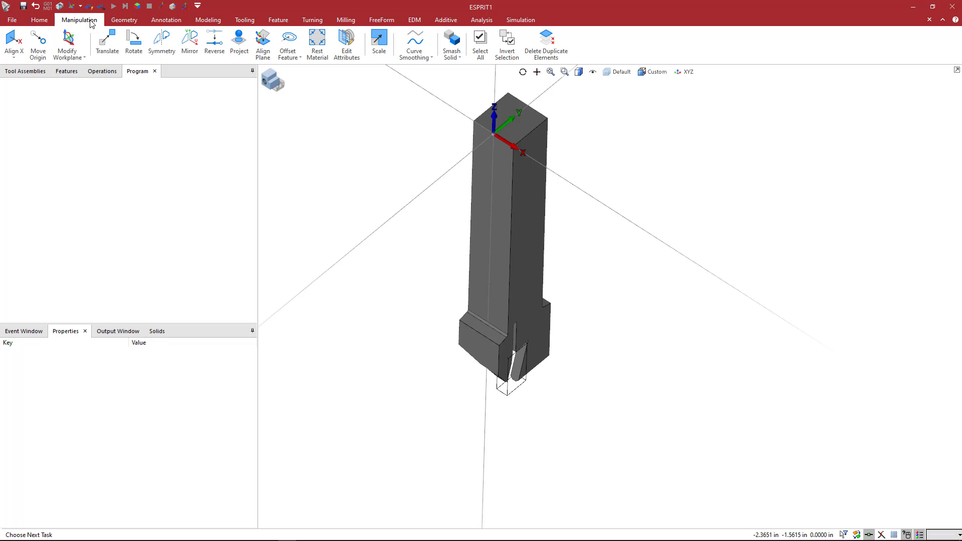
left_click(78, 58)
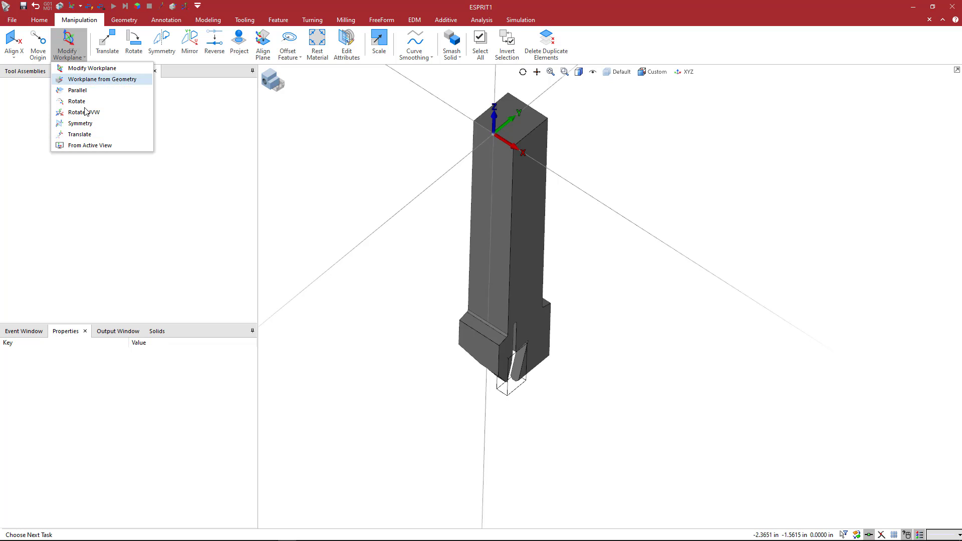
left_click(99, 69)
middle_click_drag(414, 187, 398, 231)
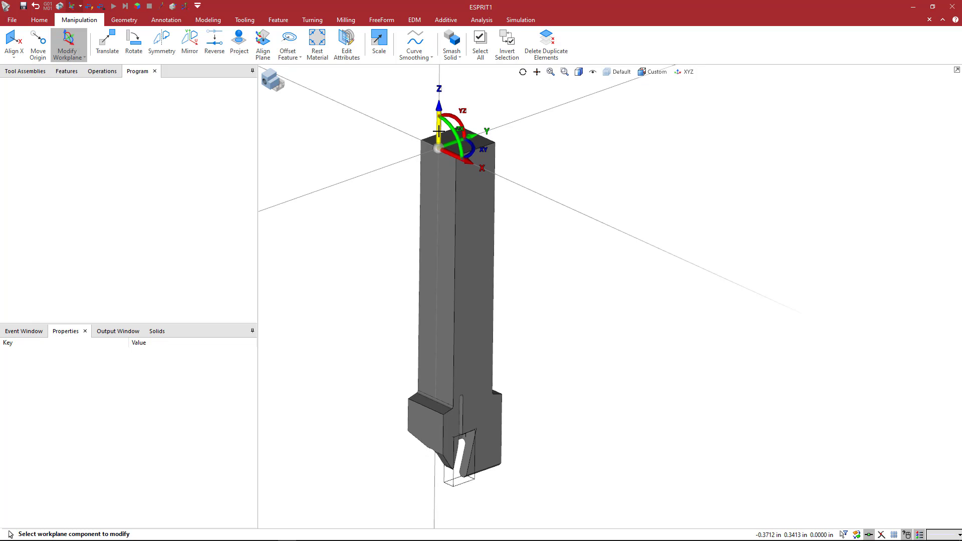
left_click(439, 131)
scroll(450, 200, "down", 4)
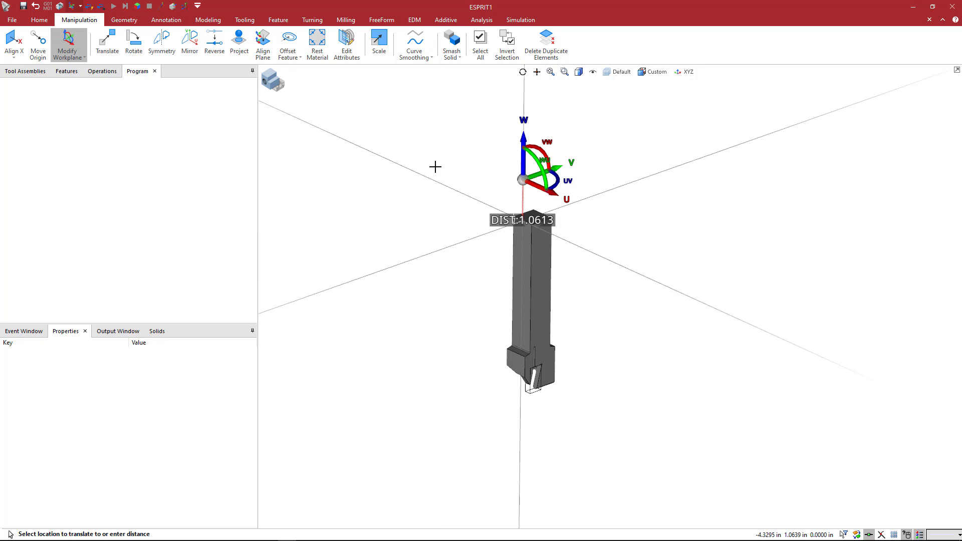
middle_click_drag(441, 272, 376, 240, "ctrl")
scroll(462, 349, "up", 7)
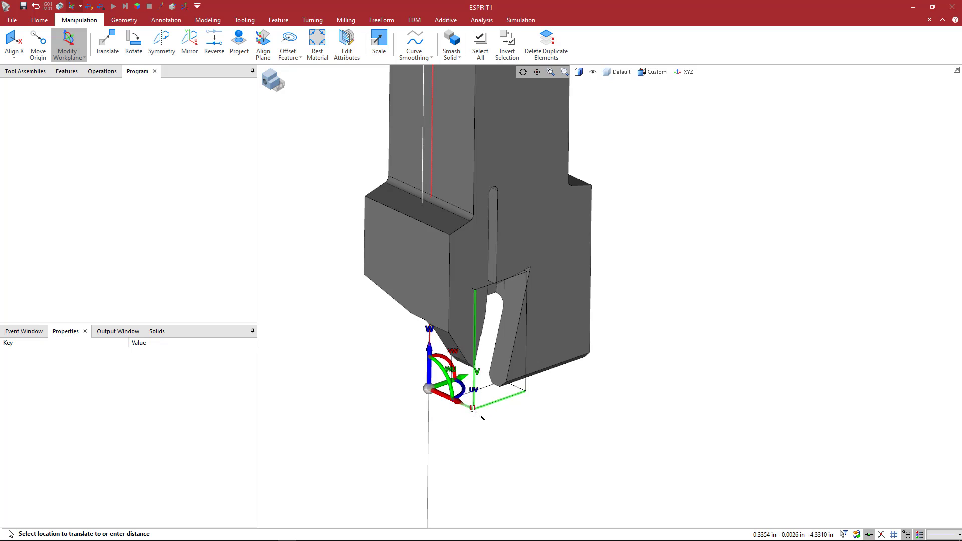
left_click(527, 392)
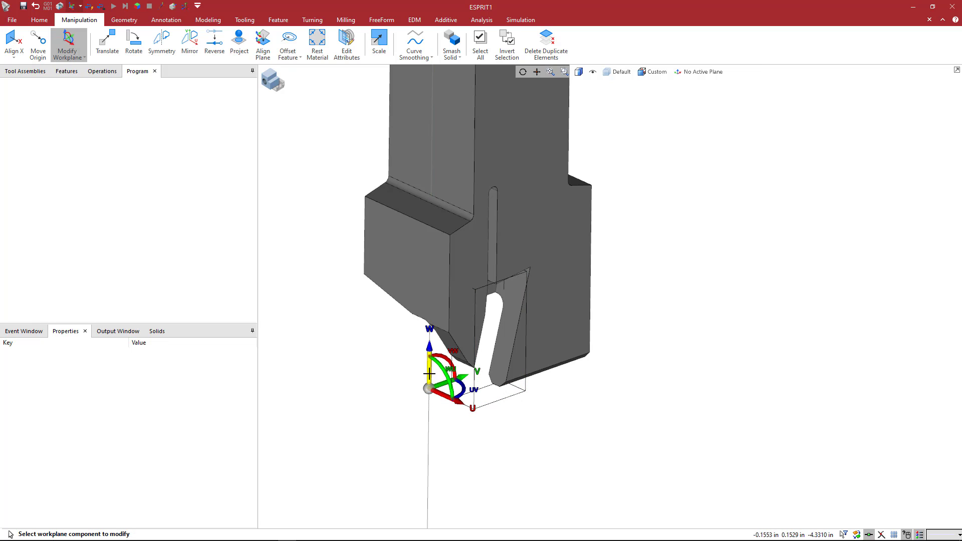
Step: Translate the workplane along its U axis to the nearest outer bottom corner of the bounding box
mouse_move(518, 426)
middle_mouse_down()
mouse_move(515, 415)
mouse_move(533, 415)
mouse_move(532, 426)
middle_mouse_up()
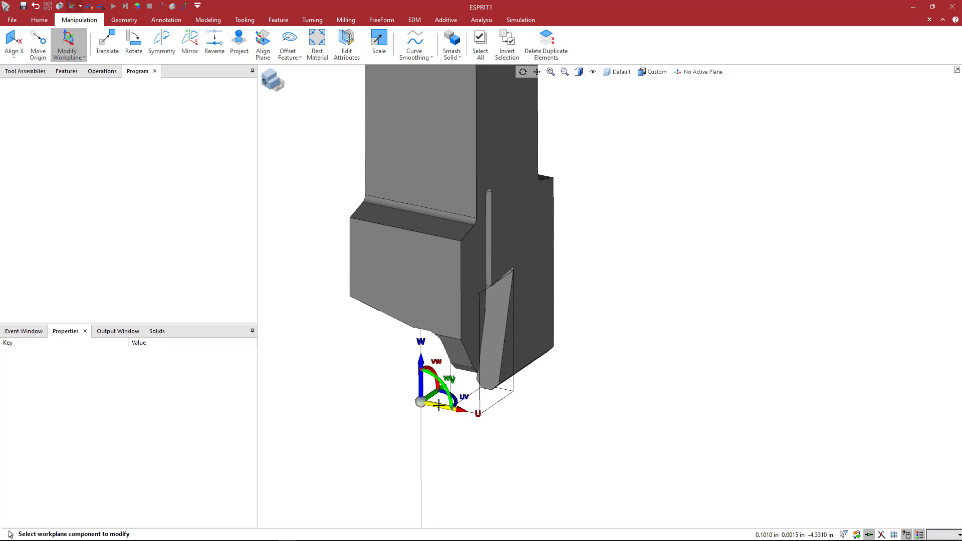
left_click(439, 405)
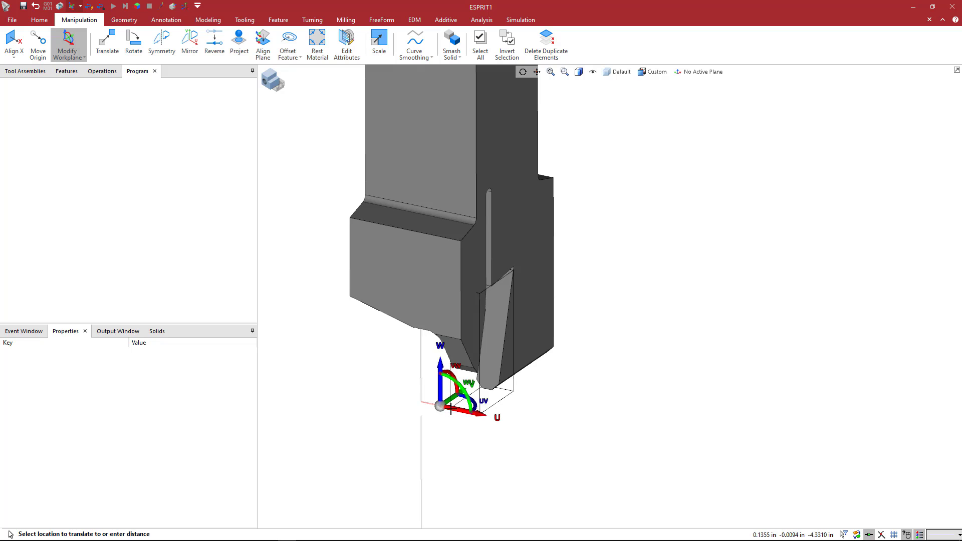
left_click(482, 413)
Step: Inspect up close how the workplane origin lines up with the bounding box's bottom corner
scroll(518, 428, "up", 7)
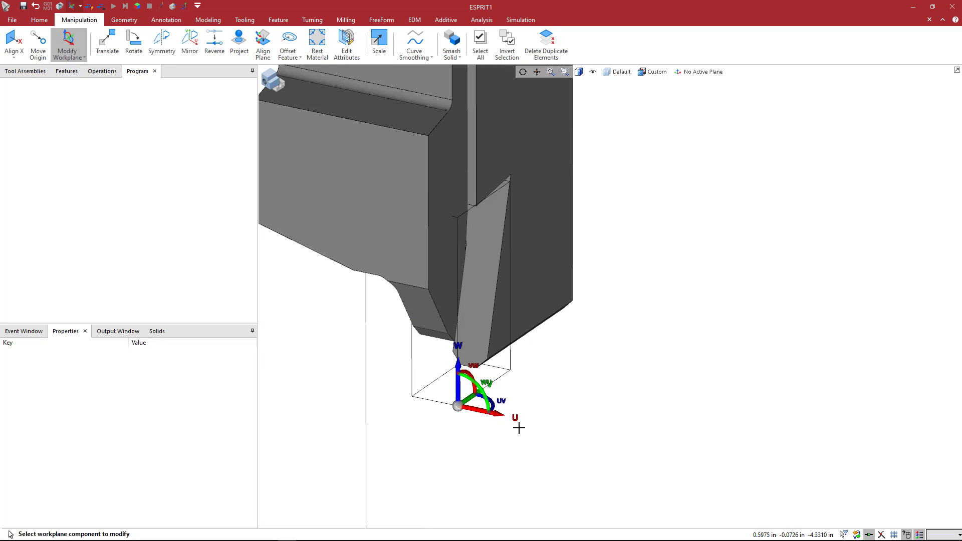
middle_click_drag(610, 383, 743, 350, "ctrl")
scroll(512, 345, "up", 7)
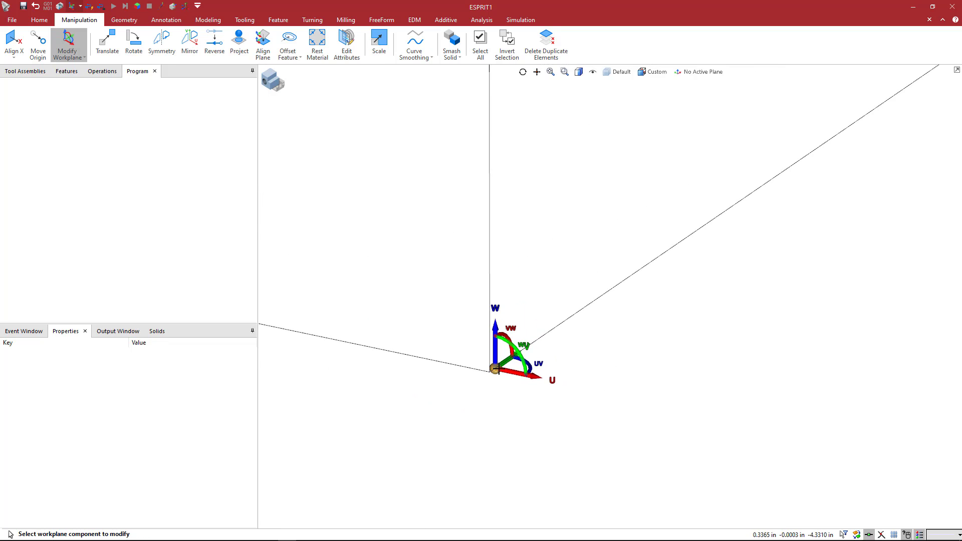
scroll(494, 368, "up", 4)
scroll(467, 374, "down", 6)
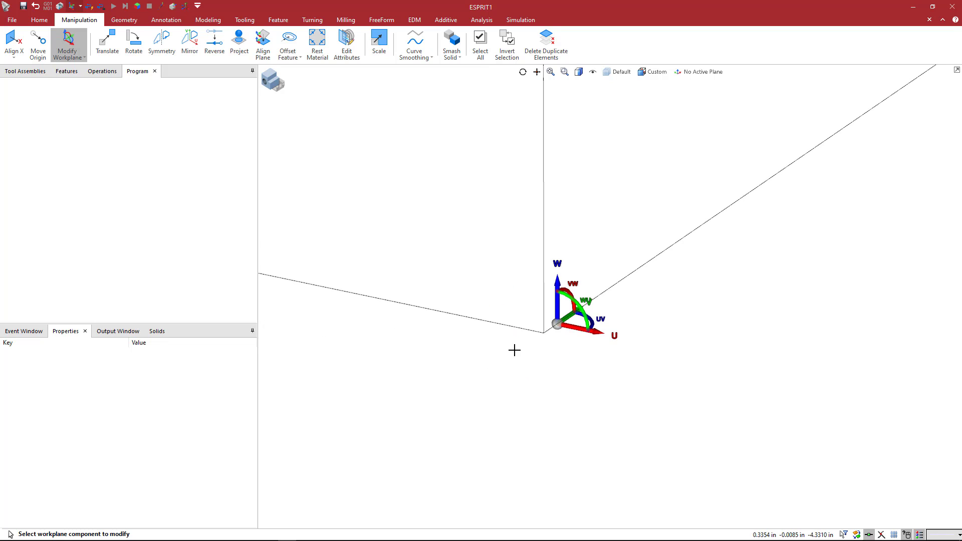
scroll(512, 365, "down", 3)
middle_click_drag(518, 363, 453, 397, "ctrl")
scroll(531, 361, "down", 1)
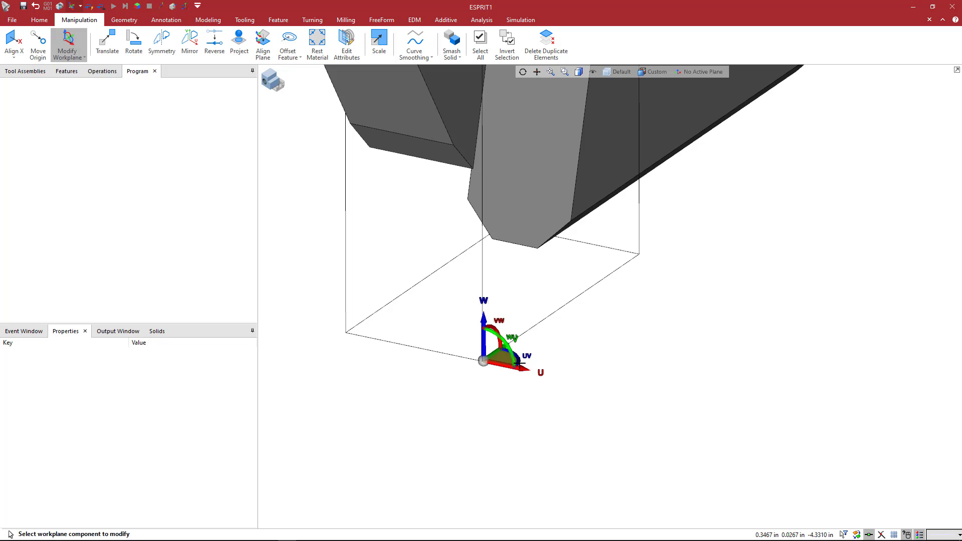
scroll(509, 372, "down", 2)
middle_click_drag(530, 340, 514, 355, "ctrl")
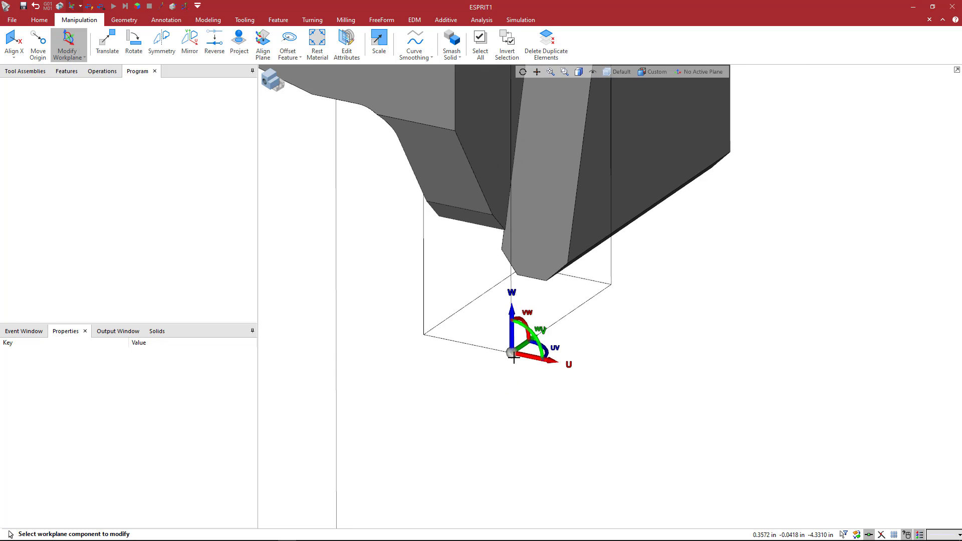
scroll(524, 343, "up", 1)
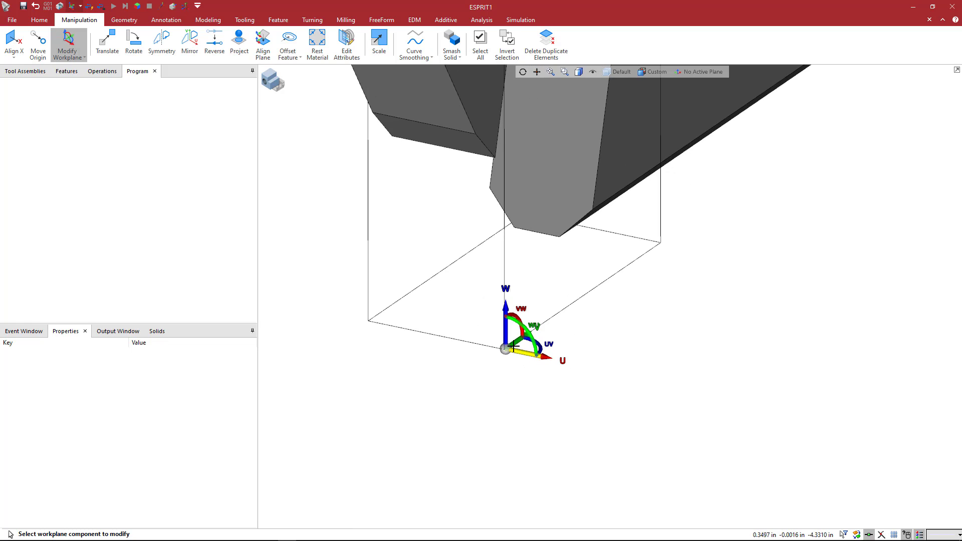
scroll(516, 342, "up", 1)
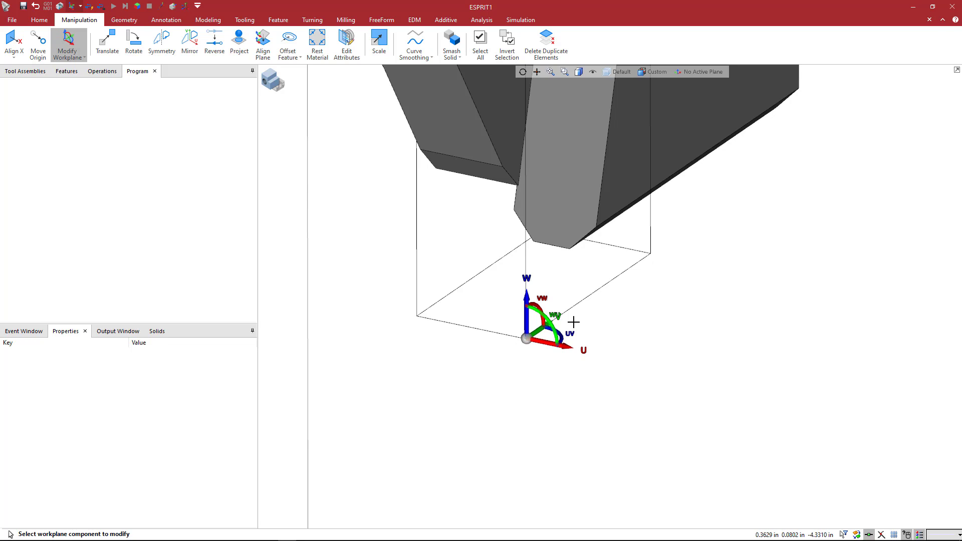
scroll(528, 335, "up", 2)
scroll(528, 334, "up", 3)
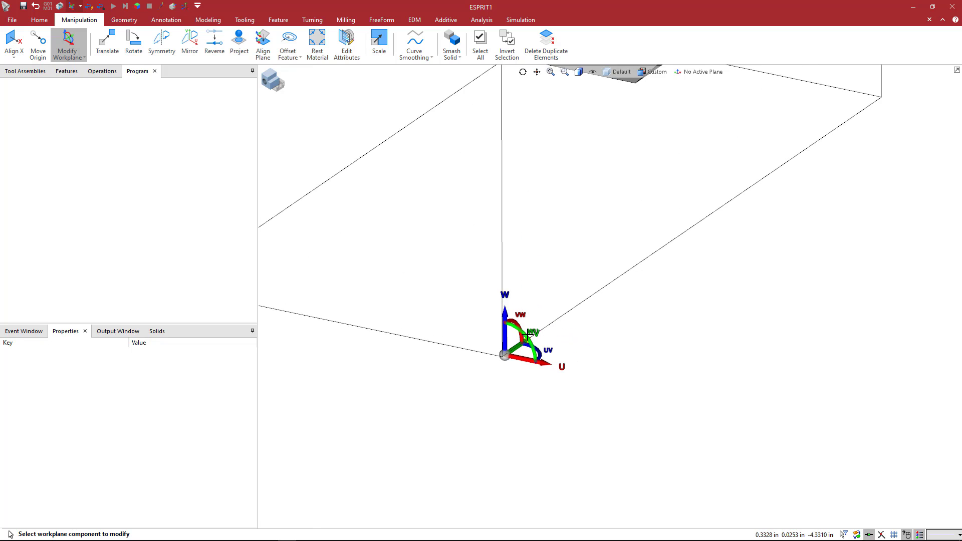
Step: Re-examine from very close how far the workplane origin sits from the bounding box's nearest bottom corner
scroll(496, 368, "up", 4)
scroll(519, 328, "up", 4)
scroll(522, 327, "up", 2)
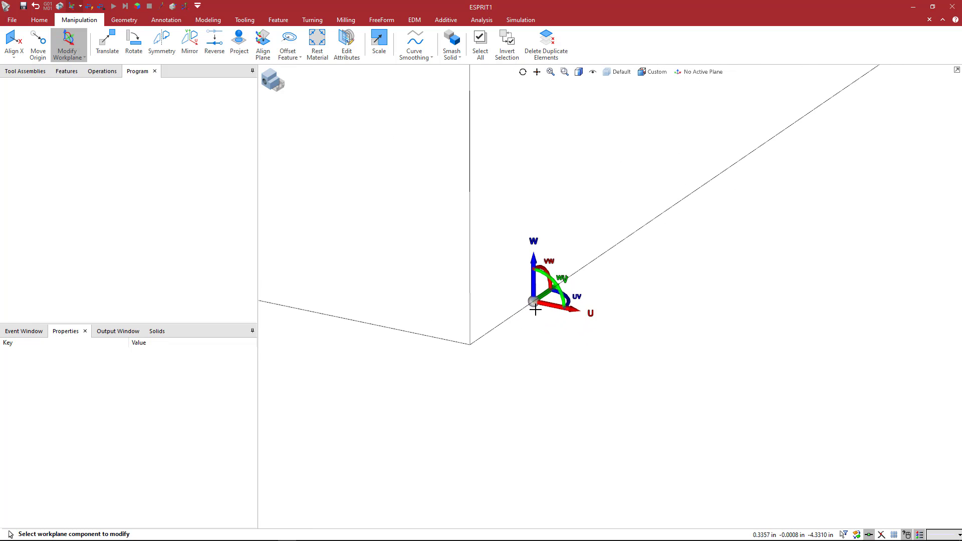
scroll(552, 328, "down", 2)
scroll(552, 328, "down", 2)
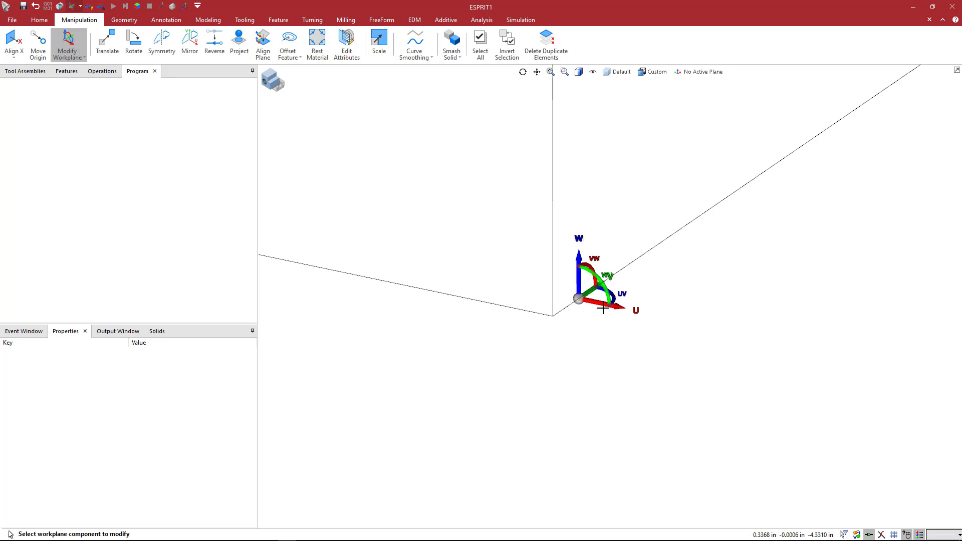
scroll(601, 331, "down", 9)
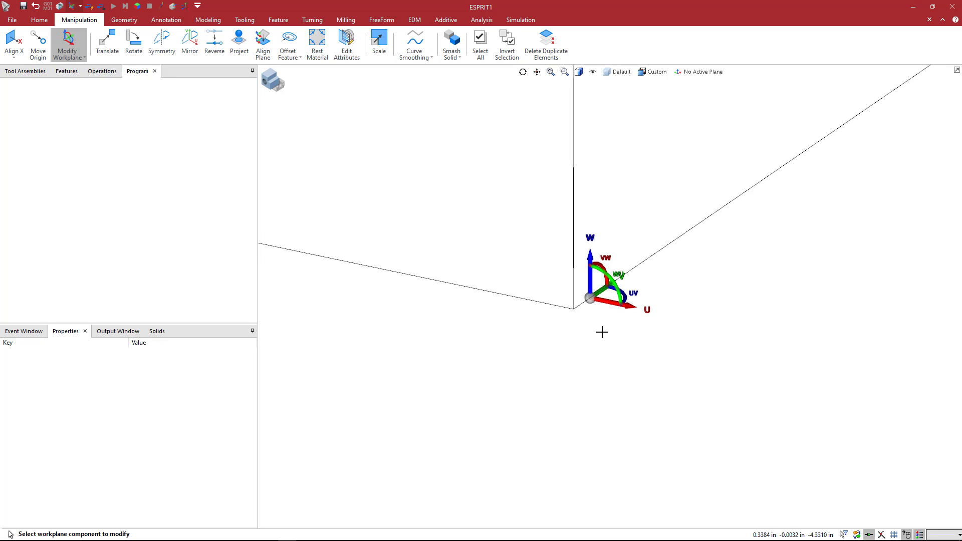
scroll(602, 336, "down", 2)
middle_click_drag(579, 348, 451, 408)
scroll(573, 347, "down", 4)
scroll(506, 389, "down", 2)
Step: Save the current workplane at the bounding box corner as a new named plane, TA_4.25mm
left_click(685, 72)
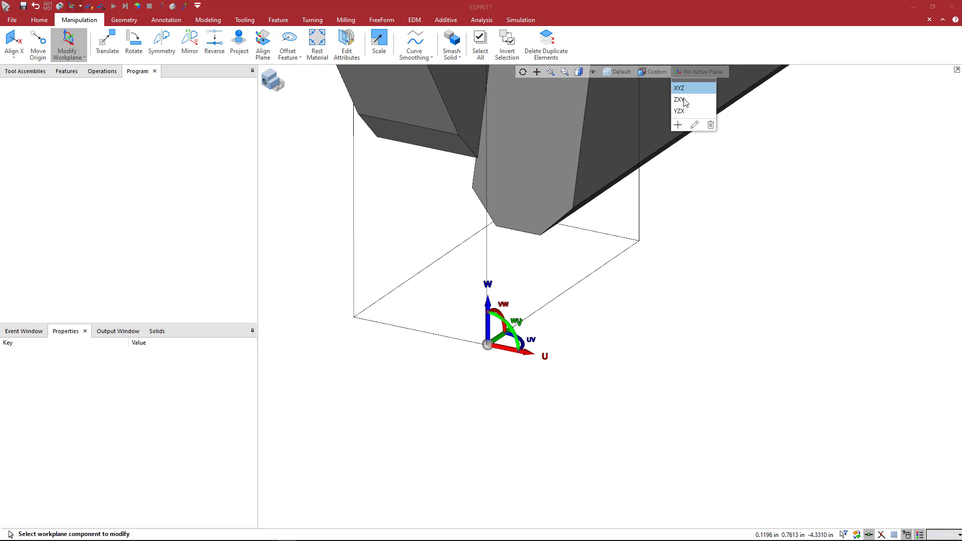
left_click(681, 124)
type("TA 4.25")
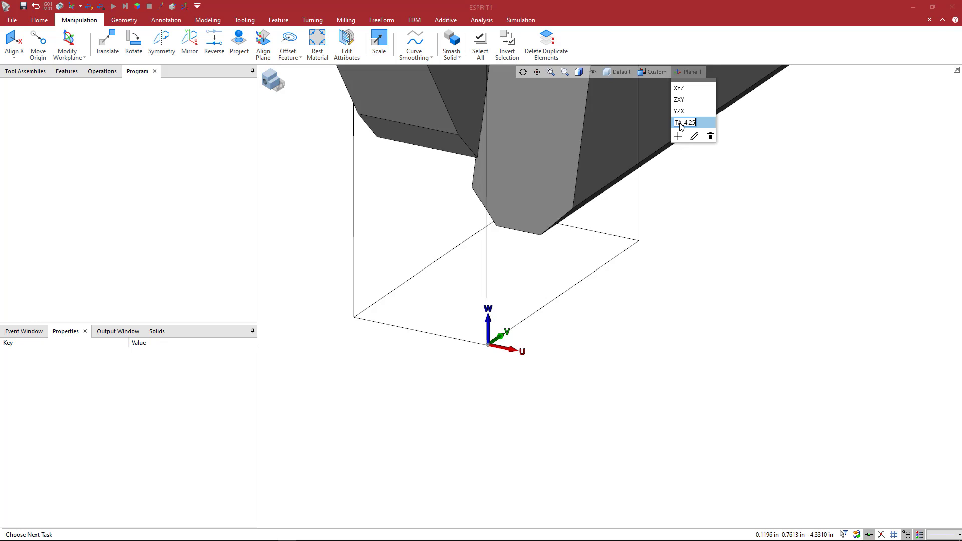
type("mm")
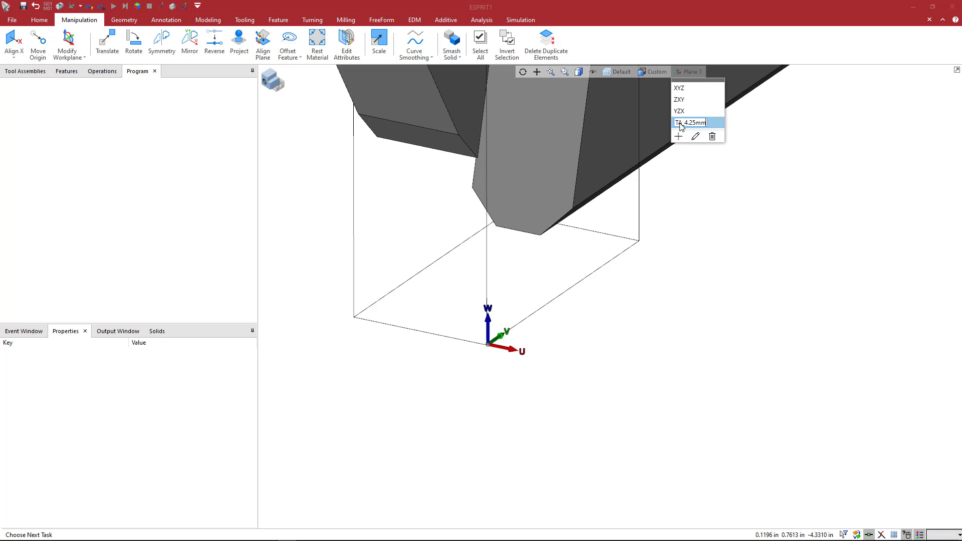
key("Return")
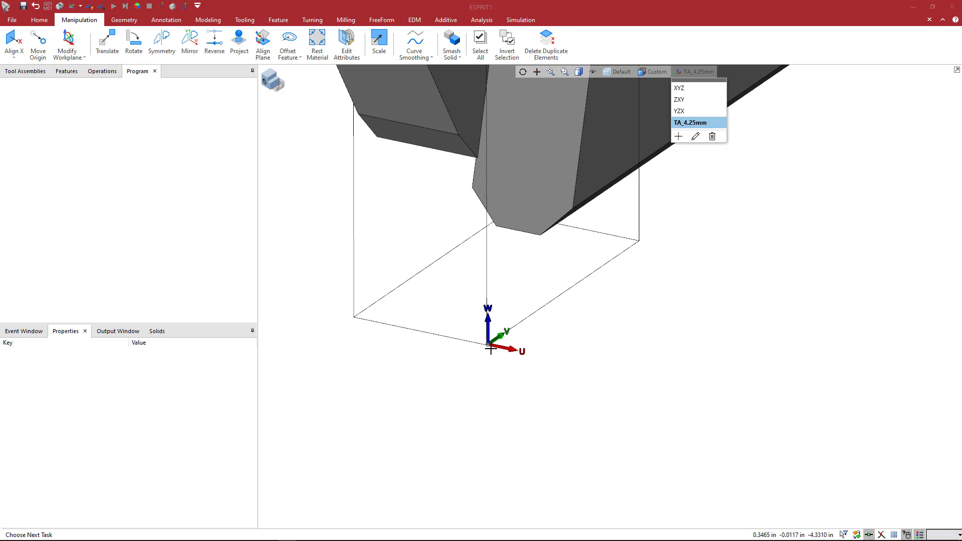
Step: Create a snapped point at the midpoint of the bounding box's short bottom edge that meets the workplane origin
scroll(531, 164, "down", 2)
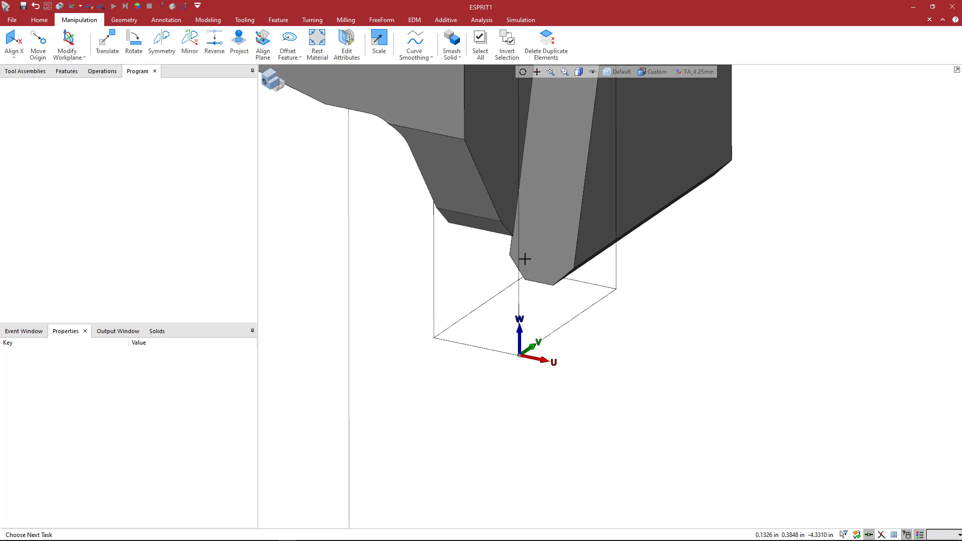
scroll(521, 258, "up", 4)
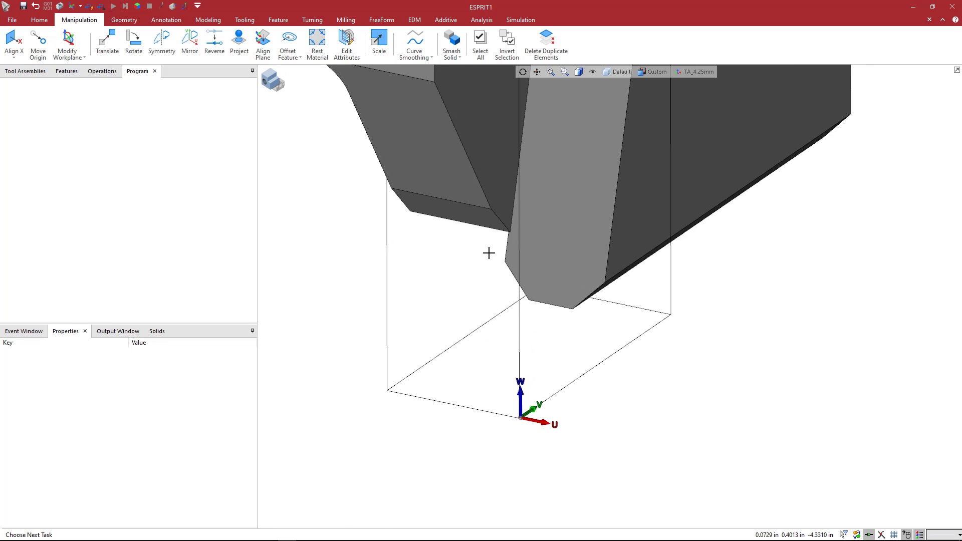
left_click(126, 20)
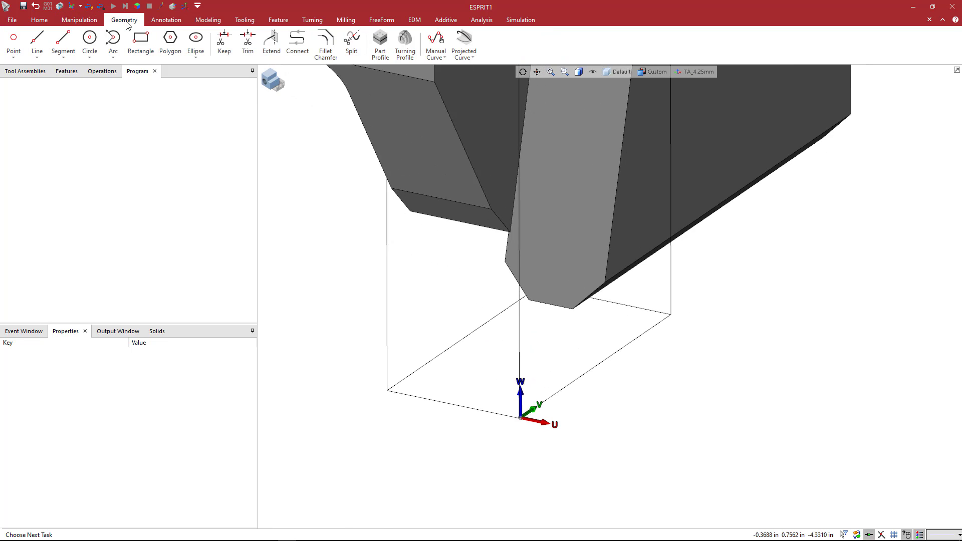
left_click(13, 41)
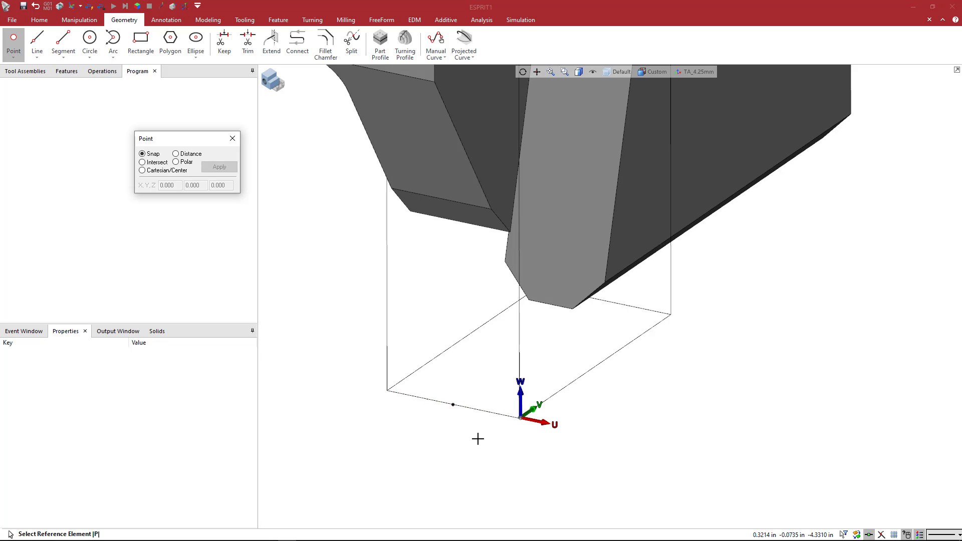
scroll(471, 432, "up", 3)
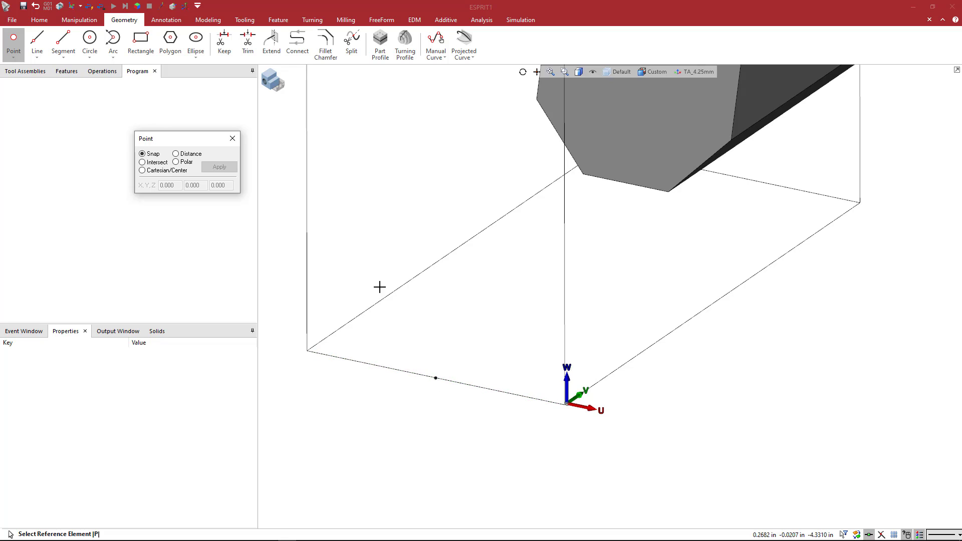
Step: Modify the workplane by translating it along its U axis to the point at the bottom edge's midpoint
left_click(74, 21)
left_click(68, 40)
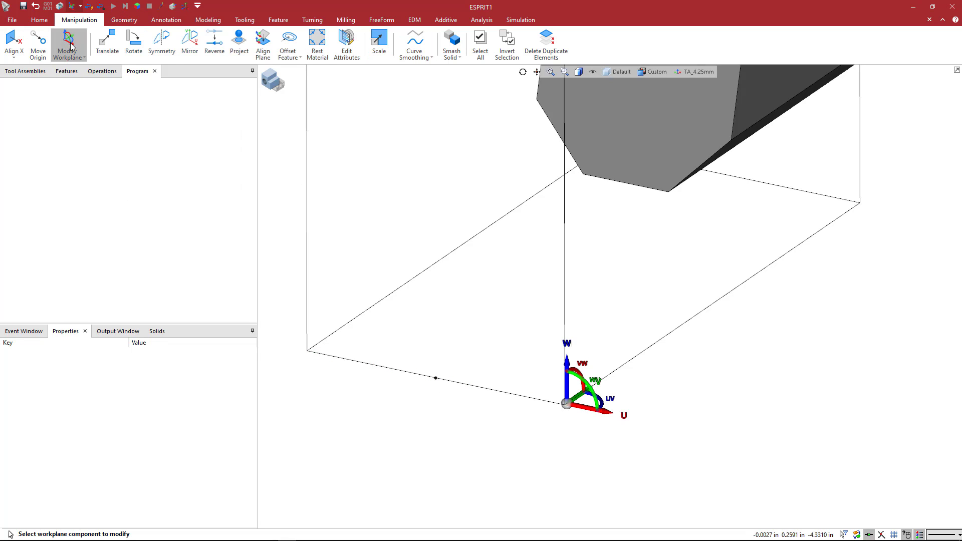
left_click(585, 409)
left_click(435, 378)
Step: Translate the workplane along its U axis from the midpoint by an entered distance, to just short of the bounding box's bottom corner
scroll(436, 376, "up", 6)
scroll(442, 370, "down", 1)
middle_click_drag(481, 371, 407, 363)
scroll(476, 363, "down", 3)
middle_click_drag(503, 362, 326, 357)
left_click(403, 303)
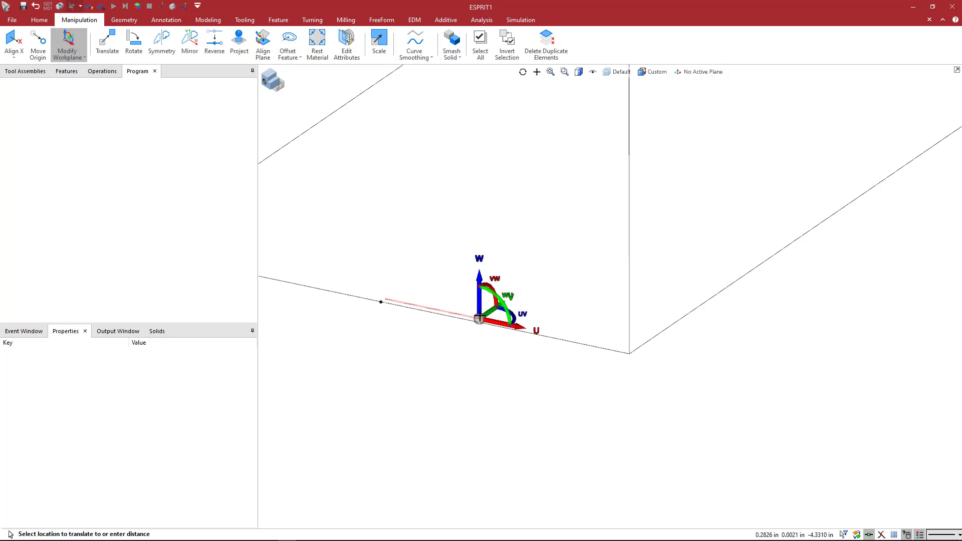
type(".7")
key("Return")
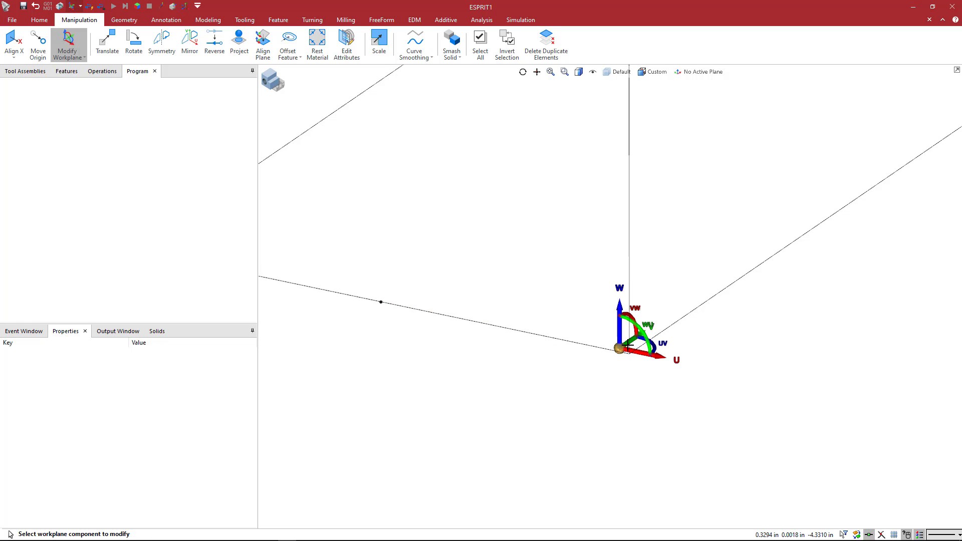
Step: Save the shifted workplane as another named plane, TA_4mm
scroll(627, 347, "up", 6)
scroll(653, 360, "down", 4)
left_click(691, 75)
left_click(679, 137)
left_click(679, 137)
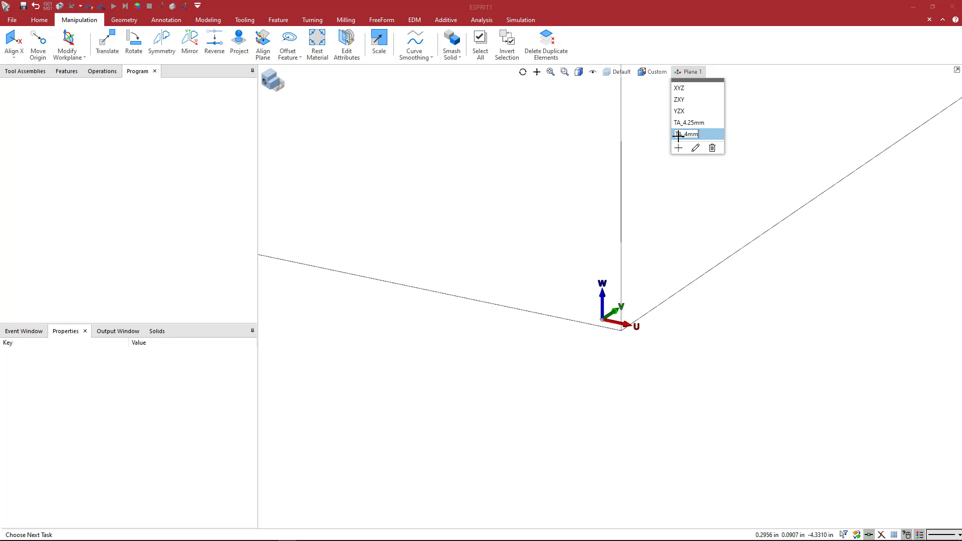
key("Return")
Step: Save the model as the holder file GHDR 16-4.gdml in the Iscar Square Shank folder, replacing the existing file
scroll(597, 245, "down", 16)
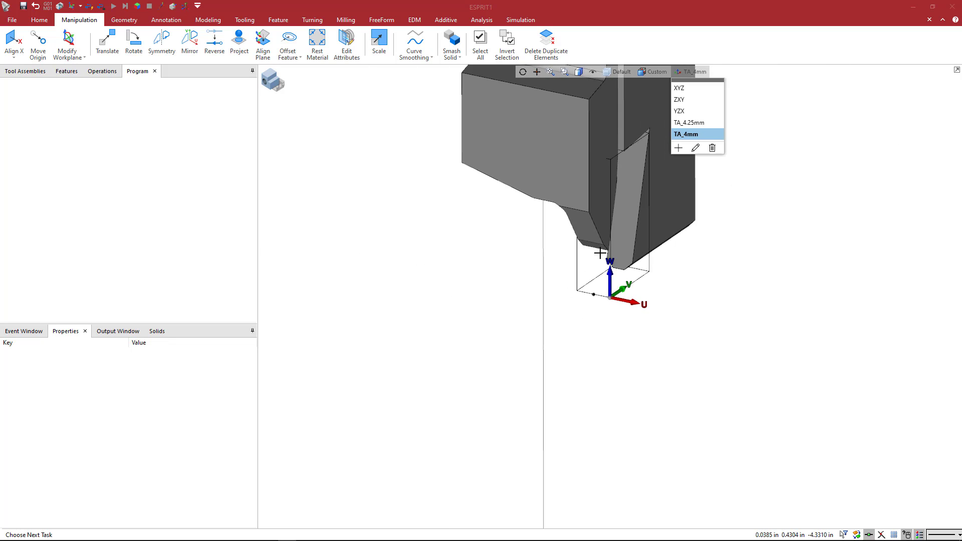
scroll(613, 256, "down", 1)
middle_click_drag(614, 263, 569, 291)
scroll(543, 301, "down", 5)
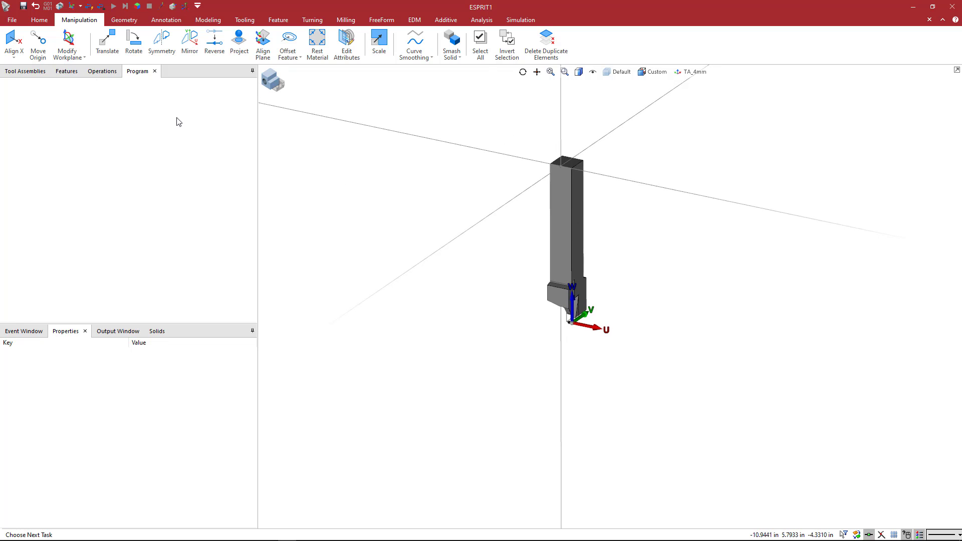
left_click(12, 20)
left_click(23, 64)
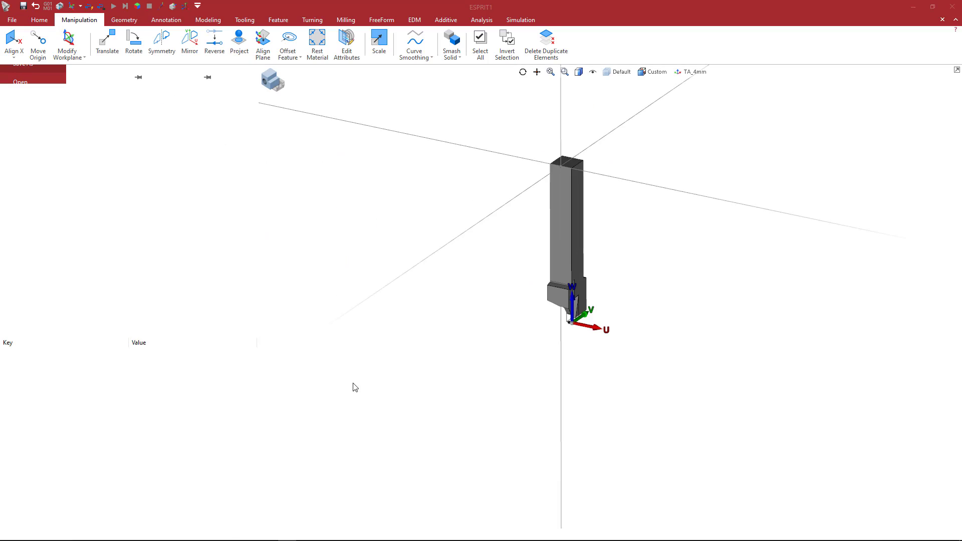
left_click(243, 442)
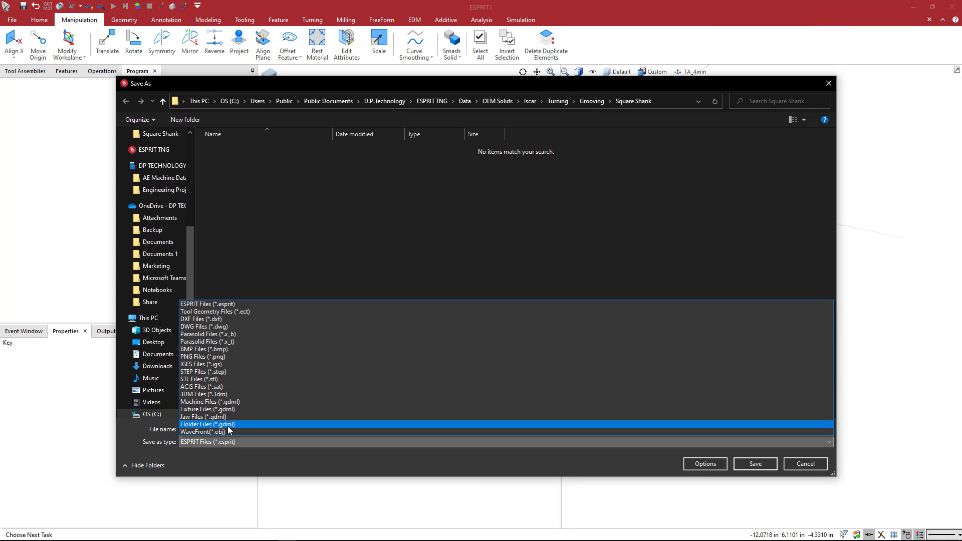
left_click(208, 424)
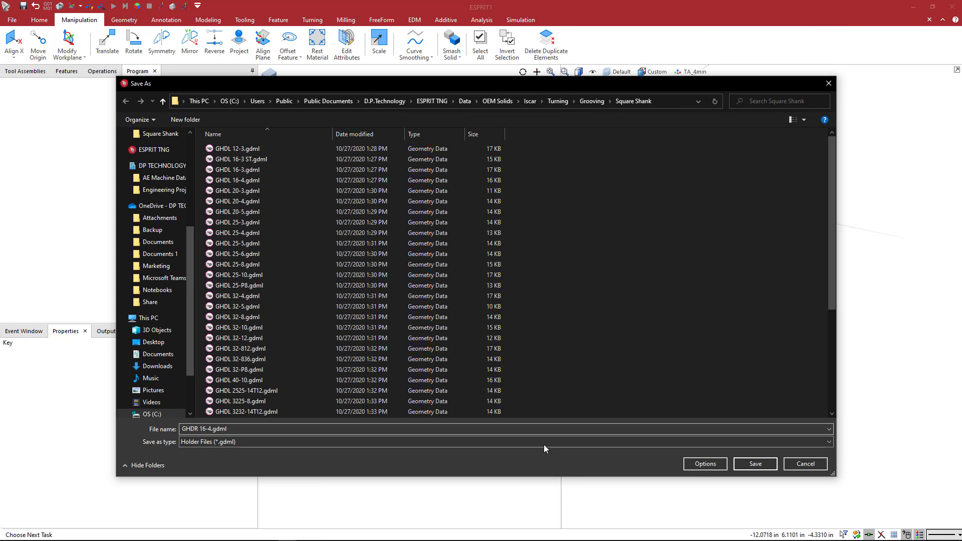
left_click(755, 464)
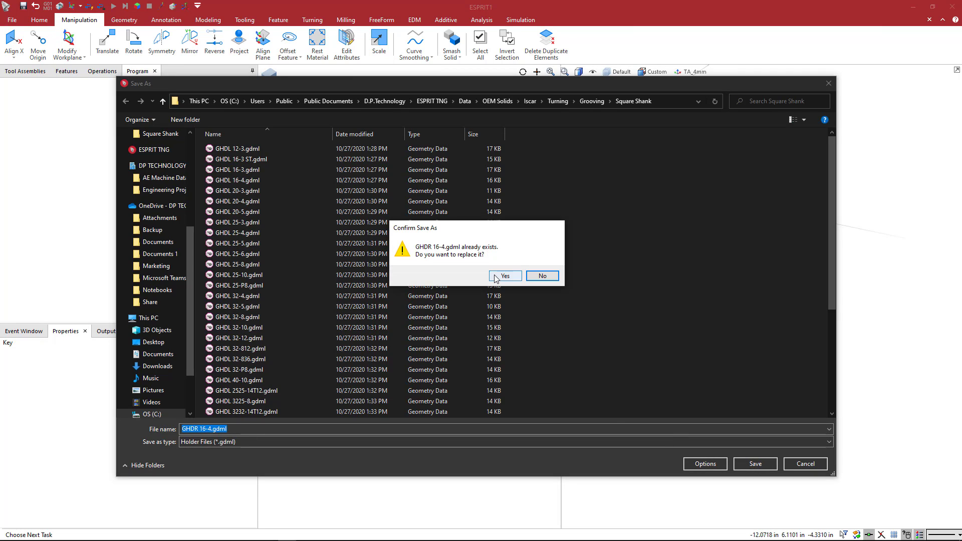
left_click(504, 276)
scroll(683, 243, "down", 2)
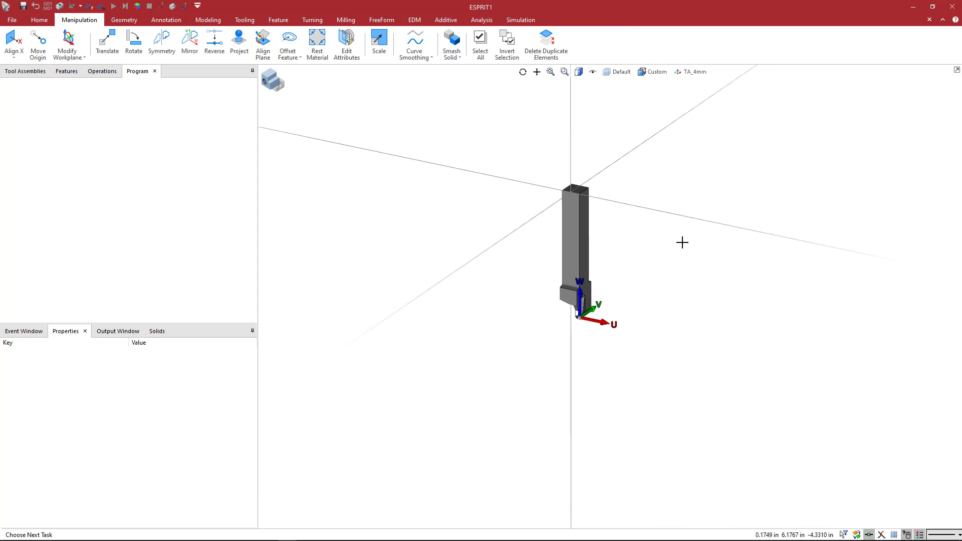
scroll(558, 238, "up", 2)
scroll(543, 323, "up", 3)
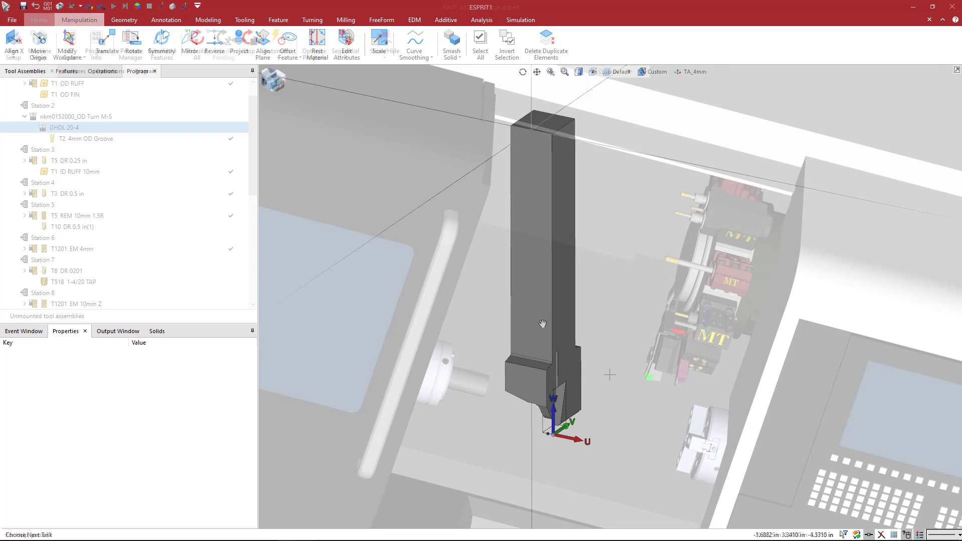
left_click(653, 72)
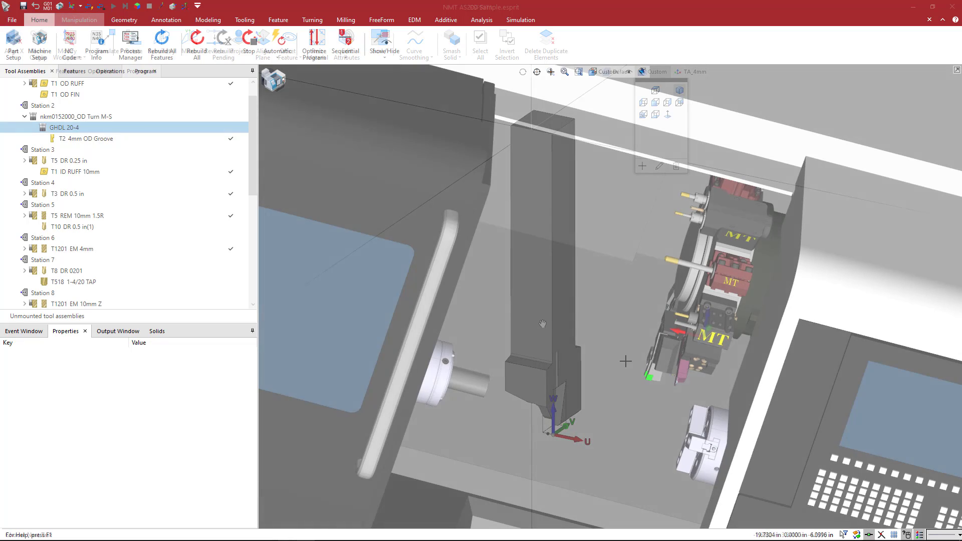
Step: In NMT AS200 Sample.esprit, examine the station 2 assembly on the turret, highlighting nkm0152000_OD Turn M-S and the T2 4mm OD Groove insert
middle_click_drag(587, 357, 535, 355)
middle_click_drag(636, 355, 646, 357)
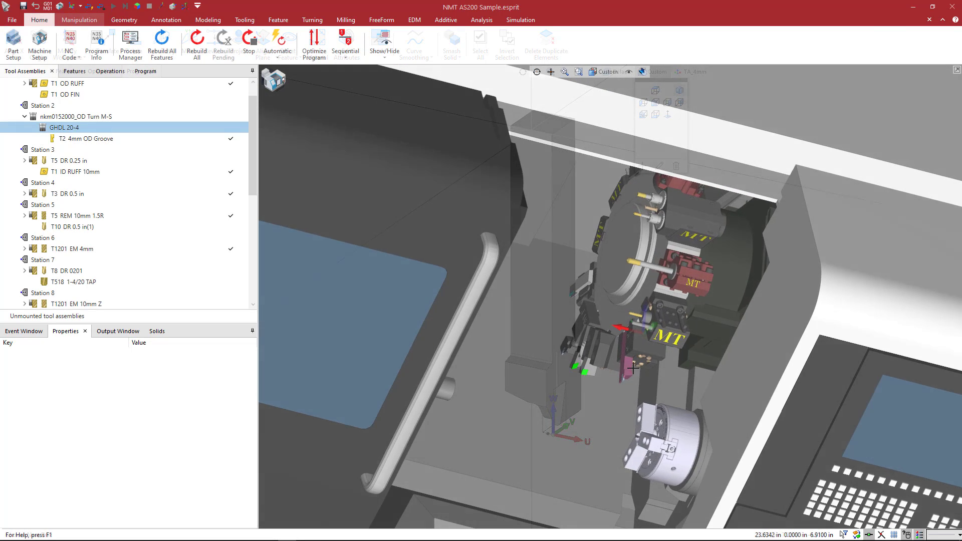
middle_click_drag(646, 358, 633, 368)
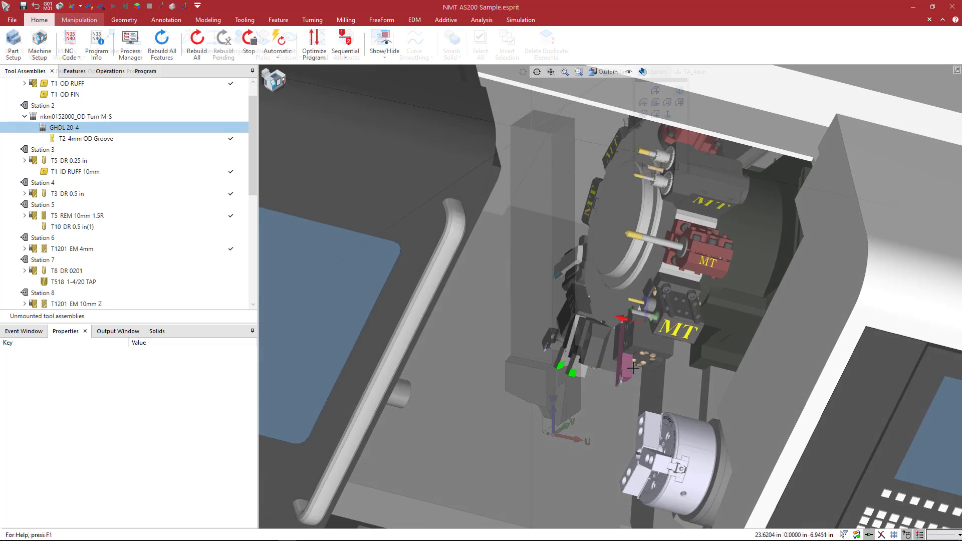
scroll(631, 368, "up", 8)
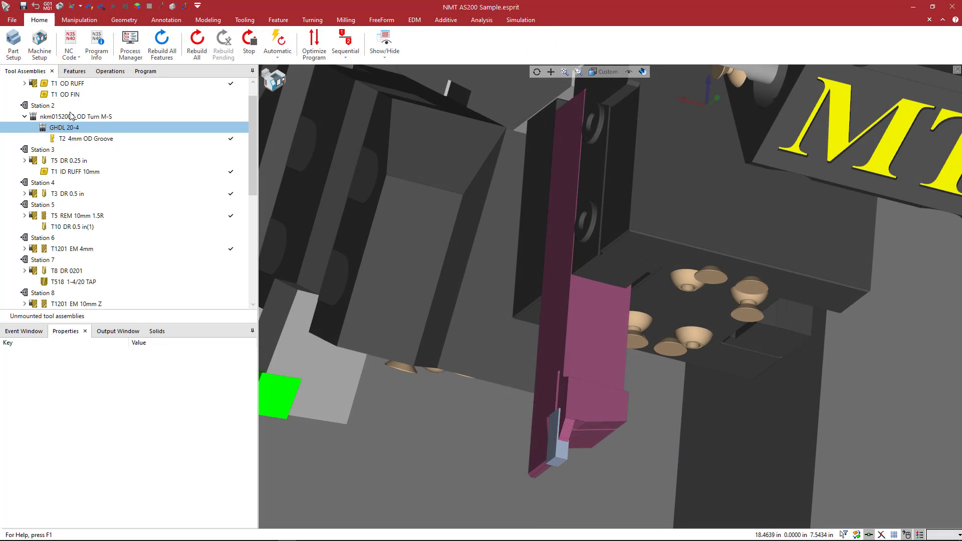
left_click(72, 117)
scroll(604, 302, "down", 5)
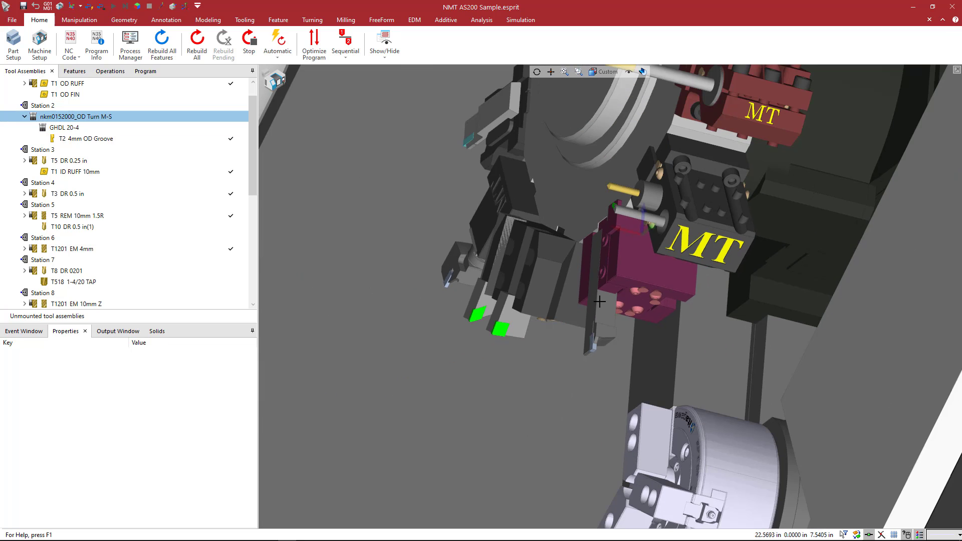
middle_click_drag(604, 302, 613, 298)
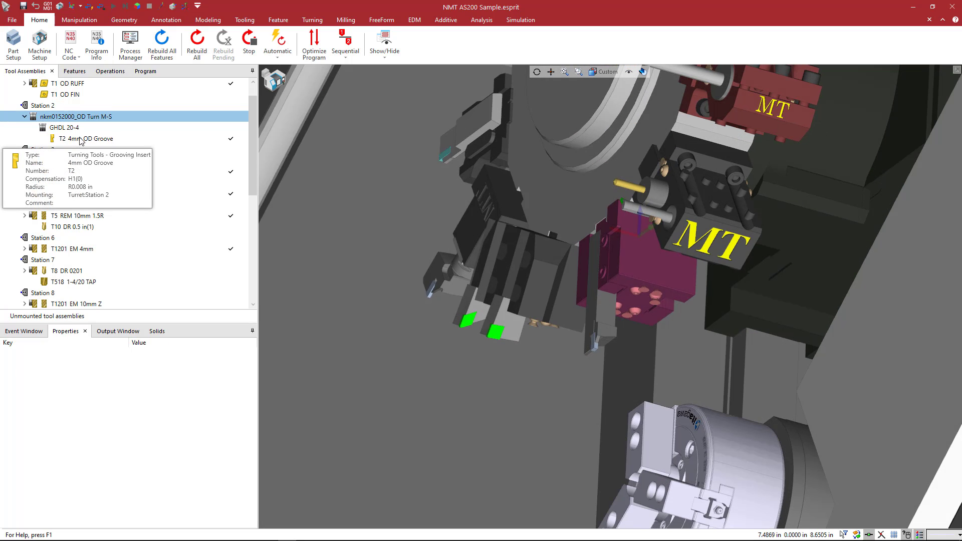
left_click(80, 139)
scroll(598, 341, "up", 5)
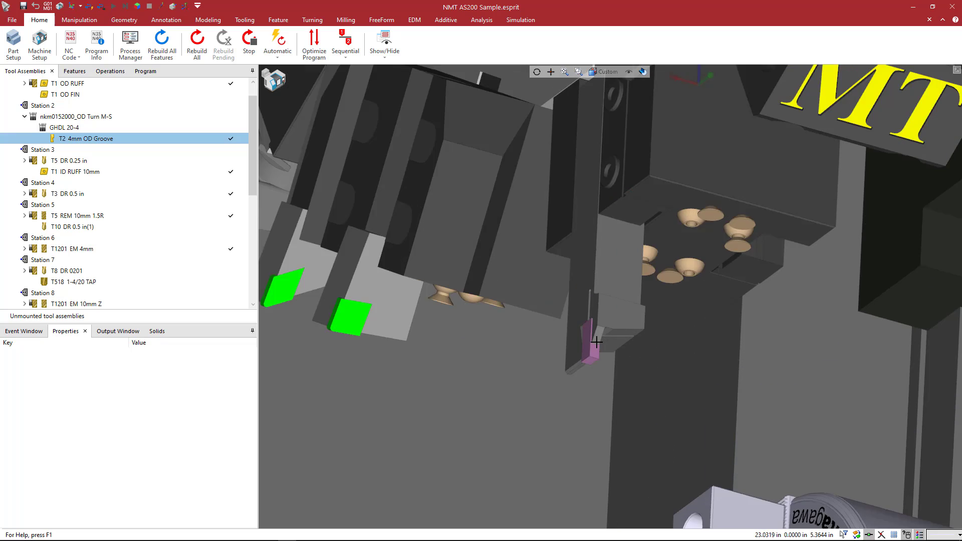
scroll(597, 343, "down", 3)
middle_click_drag(597, 343, 555, 386)
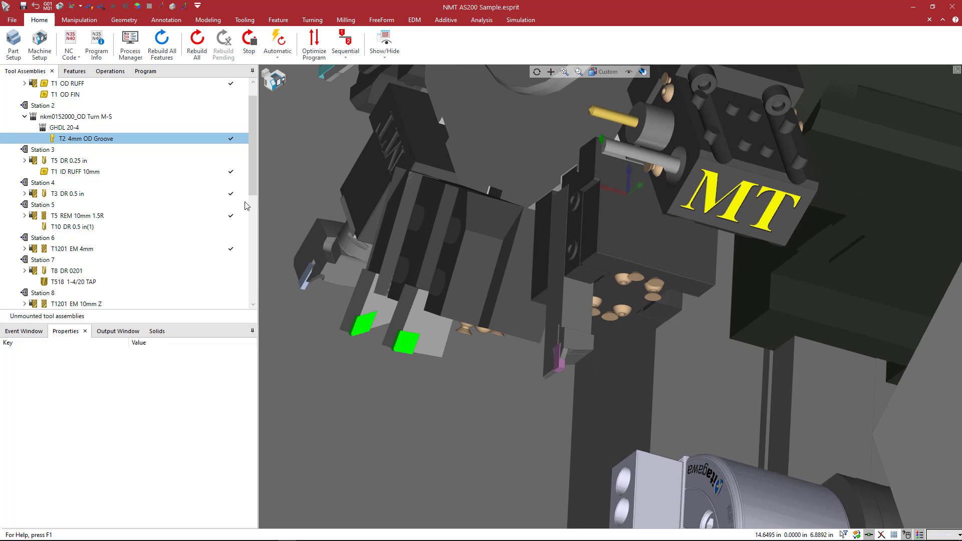
Step: Open the station 2 holder GHDL 20-4 for editing and browse for a replacement file in OEM Solids > Iscar > Turning > Grooving > Square Shank
left_click(73, 129)
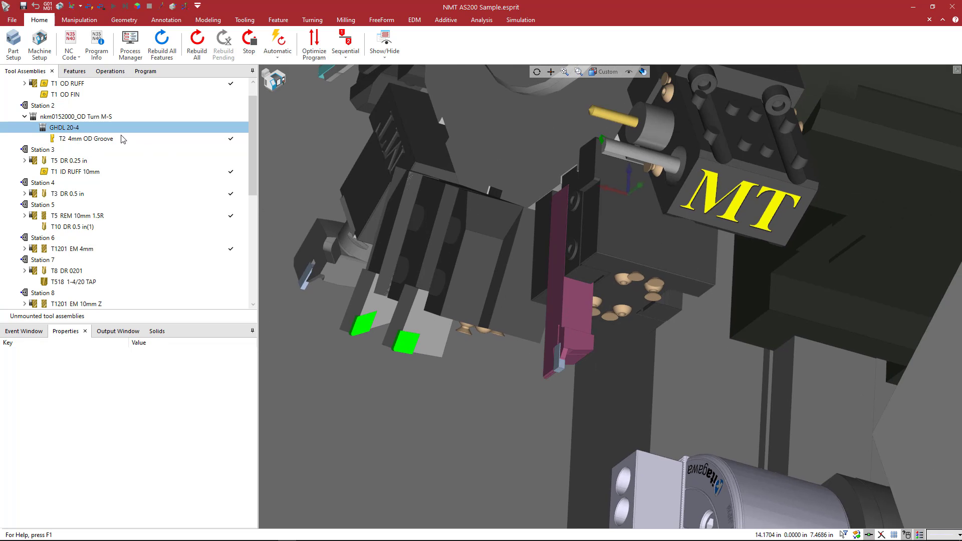
double_click(64, 128)
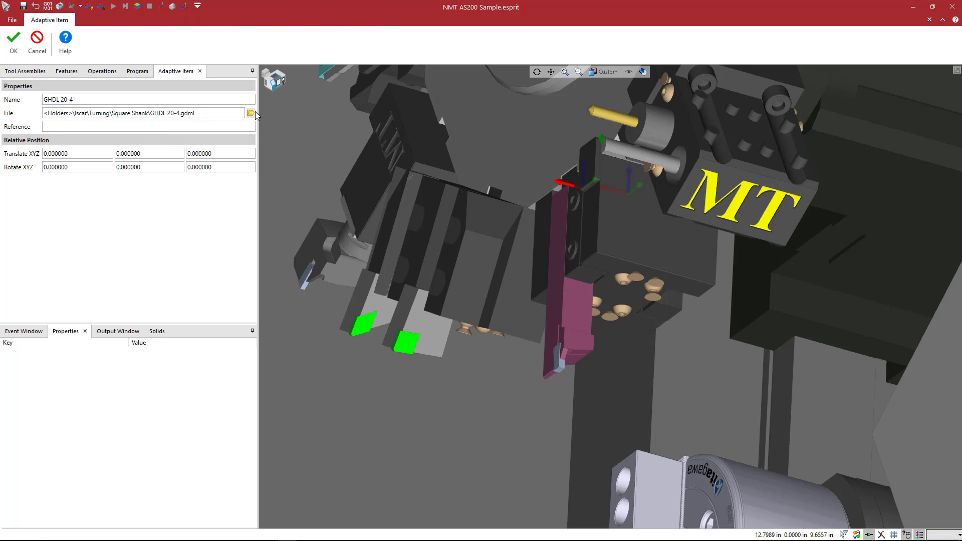
left_click(251, 113)
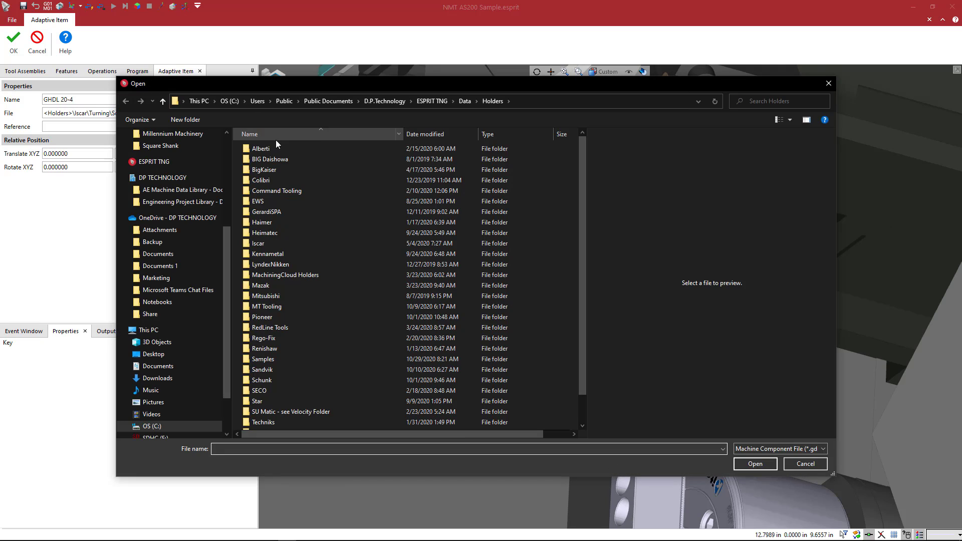
left_click(465, 102)
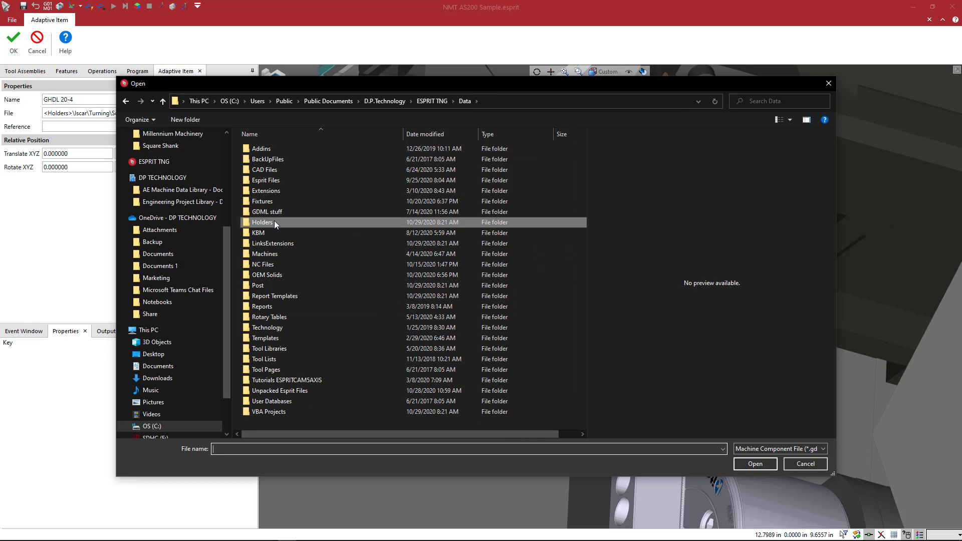
double_click(275, 275)
double_click(269, 191)
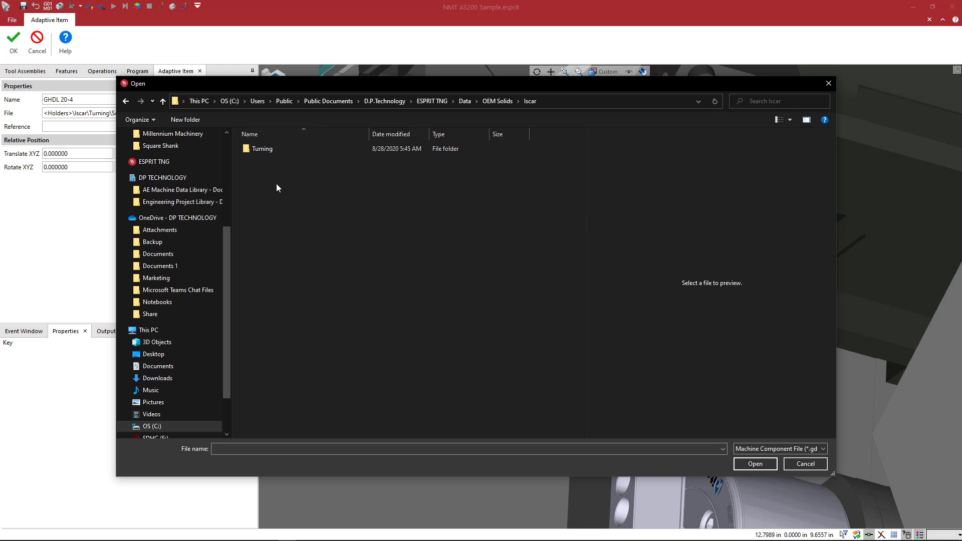
double_click(271, 149)
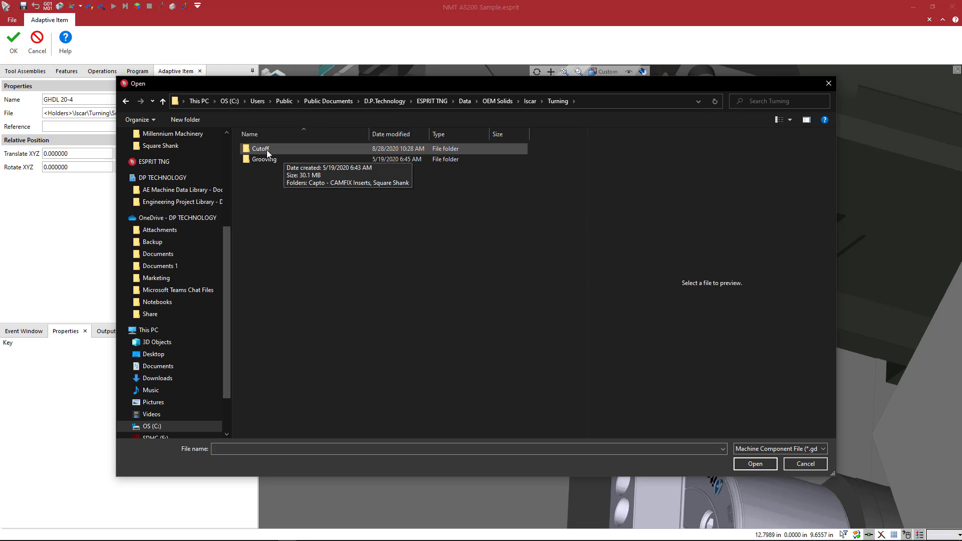
double_click(269, 157)
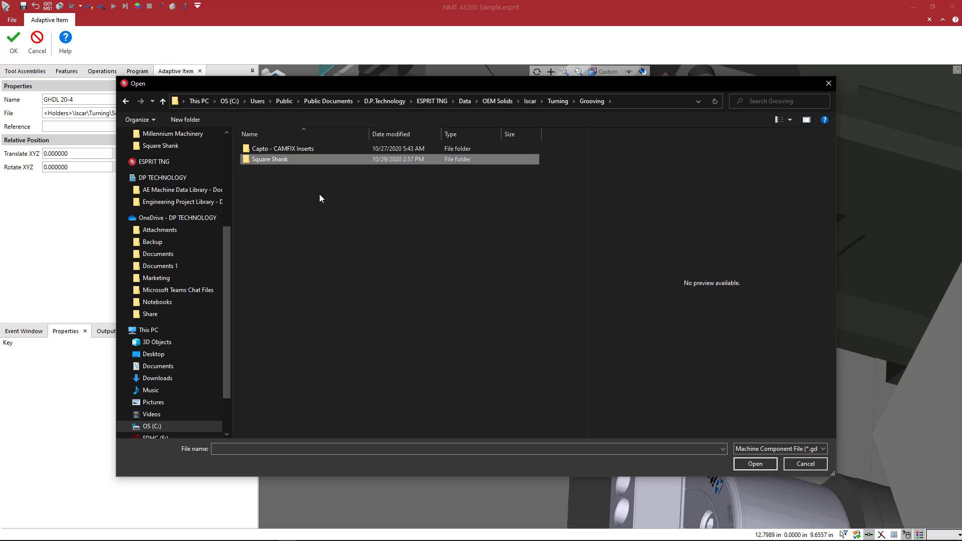
double_click(277, 158)
scroll(326, 252, "down", 5)
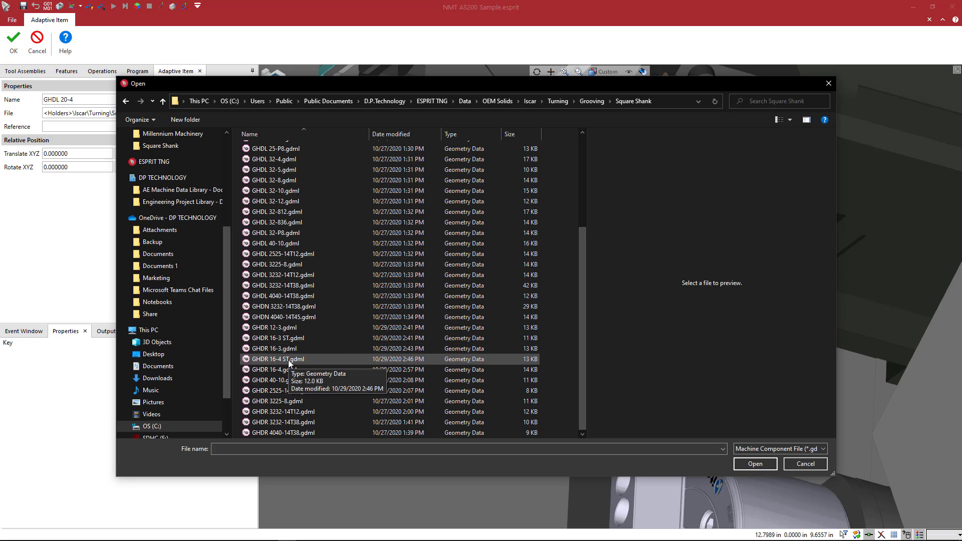
Step: Preview the 3D models of GHDR 16-4 ST.gdml and the GHDL 32 series holders from GHDL 32-4 to GHDL 32-12
left_click(289, 360)
middle_click_drag(729, 378, 733, 333)
middle_click_drag(735, 407, 700, 395)
left_click_drag(700, 397, 733, 392)
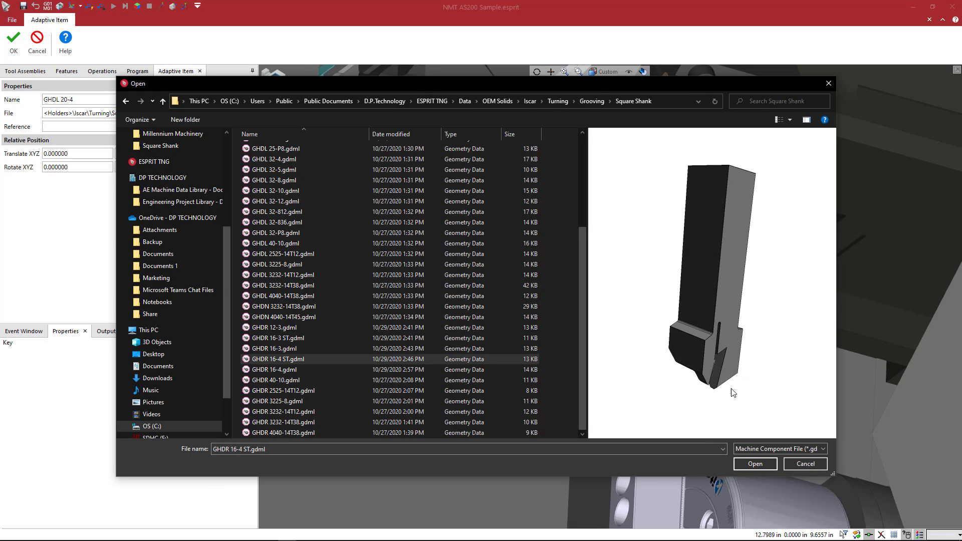
left_click(807, 122)
left_click(807, 121)
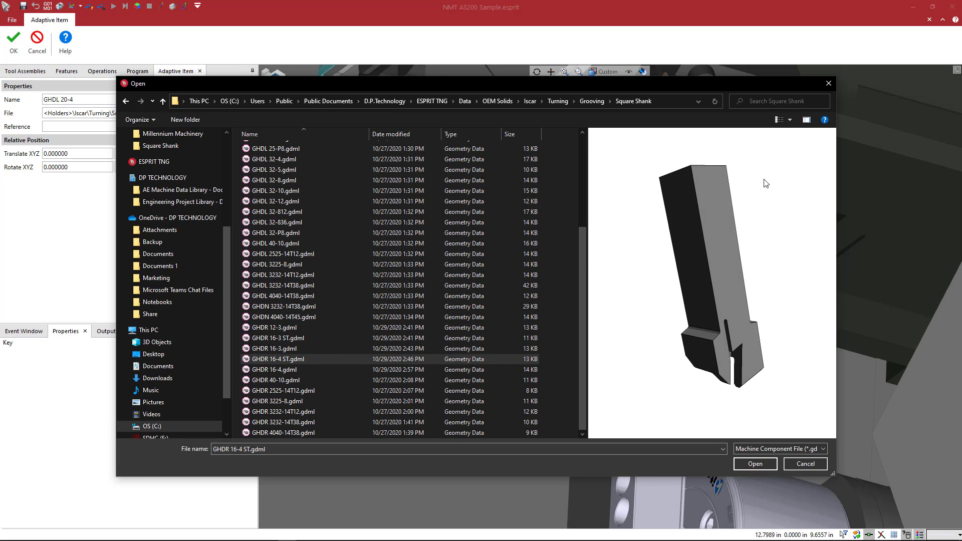
left_click(288, 160)
left_click(288, 172)
left_click(288, 182)
left_click(288, 193)
left_click(288, 203)
middle_click_drag(633, 273, 692, 345)
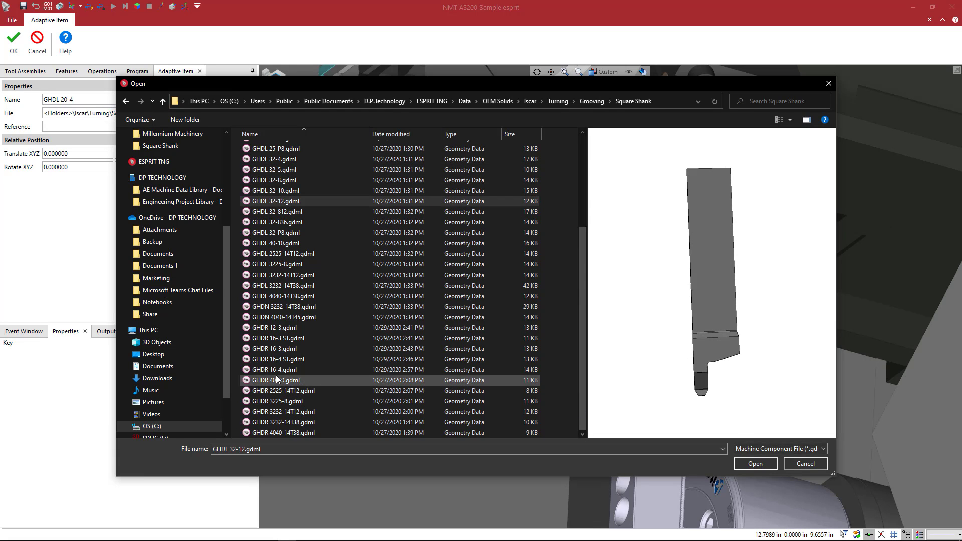
Step: Replace the station 2 holder with the file GHDR 16-4 ST.gdml
left_click(300, 369)
left_click(280, 359)
left_click_drag(650, 289, 675, 296)
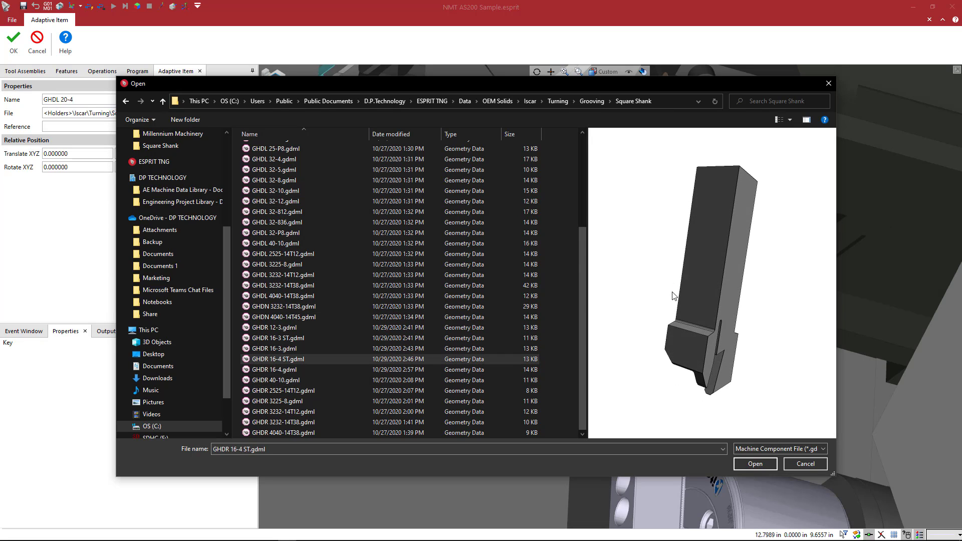
left_click(756, 465)
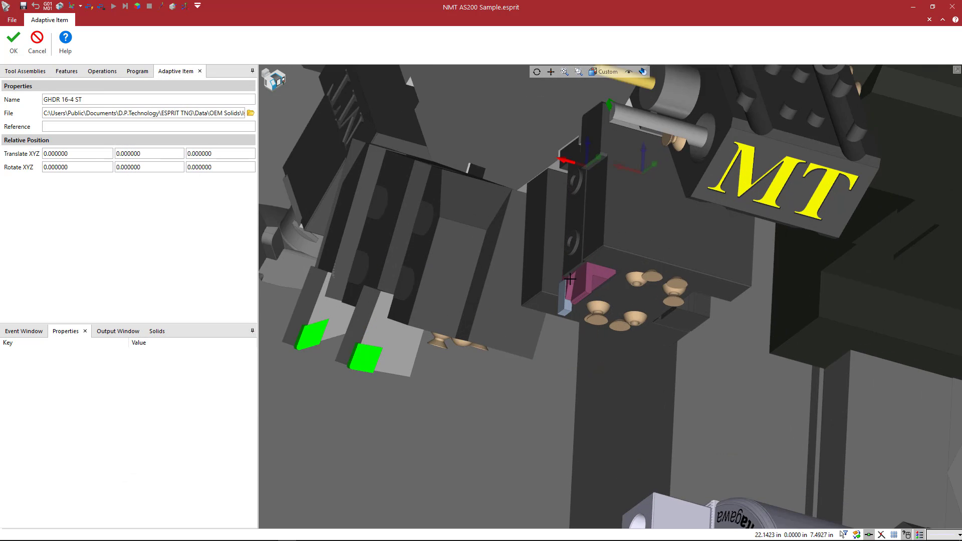
Step: Examine how the replaced holder and its insert sit in the turret block from several sides, and accept the holder change
scroll(571, 279, "up", 2)
middle_click_drag(625, 301, 627, 308)
scroll(594, 300, "up", 3)
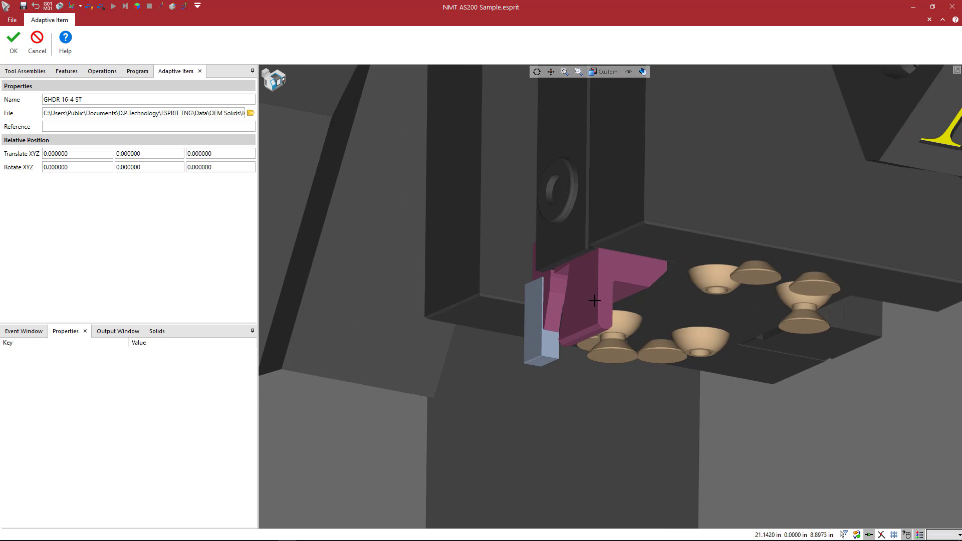
scroll(590, 300, "down", 4)
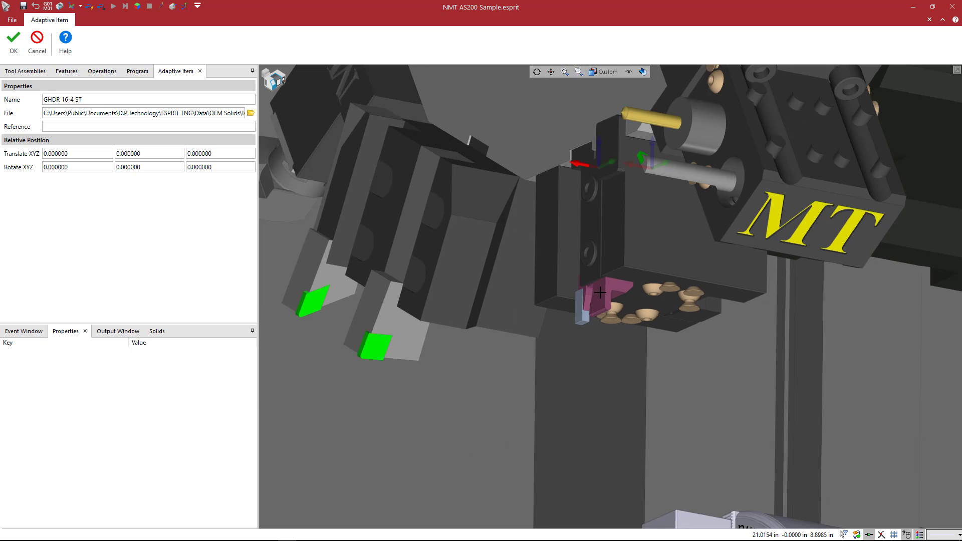
scroll(610, 249, "up", 3)
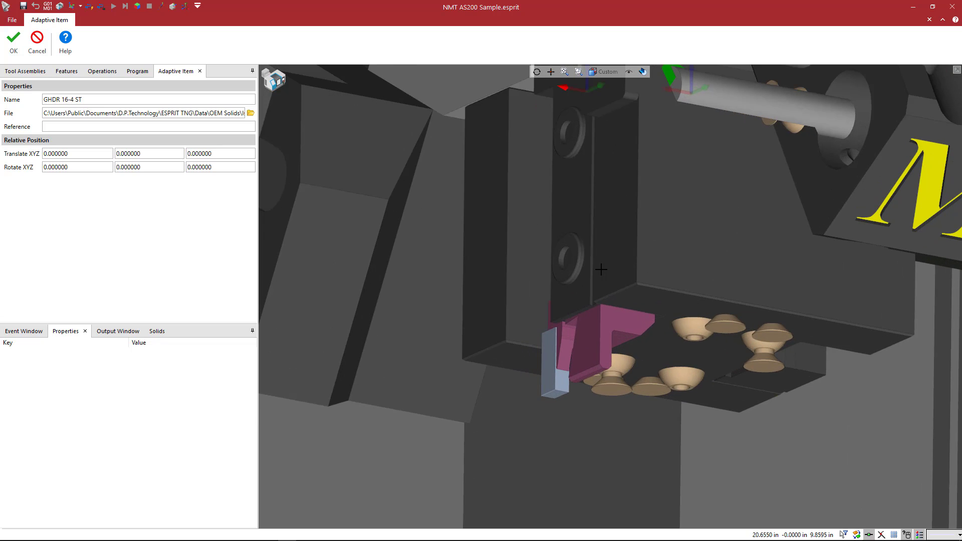
middle_click_drag(600, 270, 615, 298)
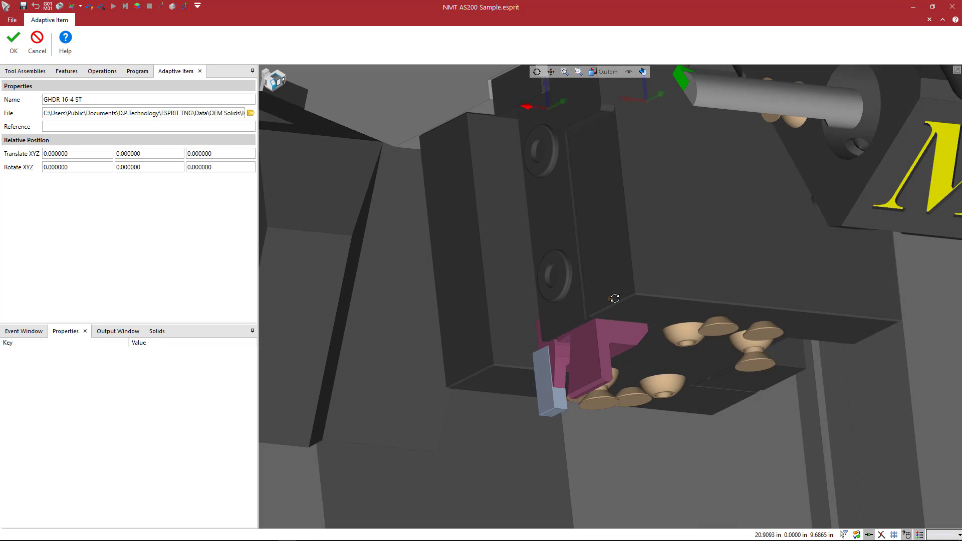
scroll(552, 359, "up", 2)
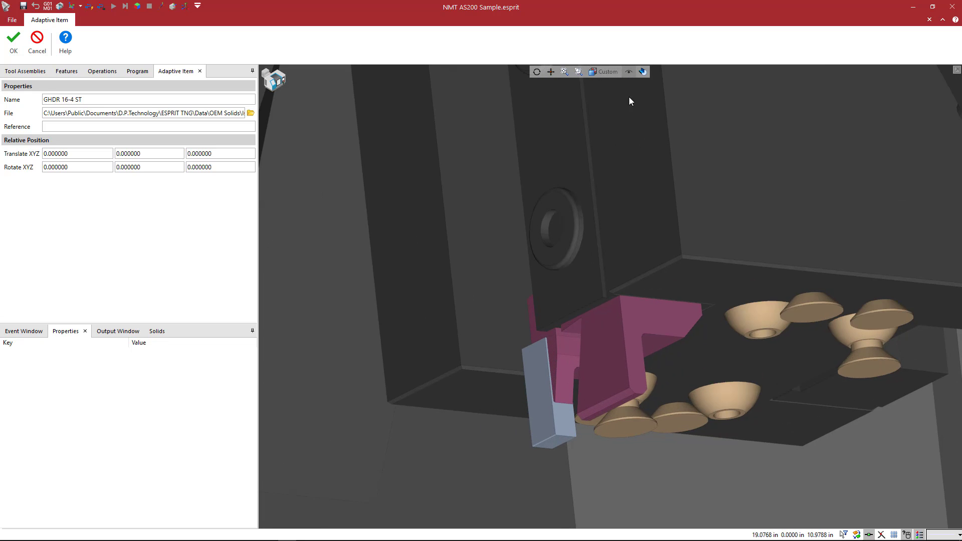
left_click(629, 72)
scroll(618, 284, "down", 3)
middle_click_drag(616, 281, 660, 271)
scroll(571, 287, "up", 6)
scroll(569, 301, "down", 5)
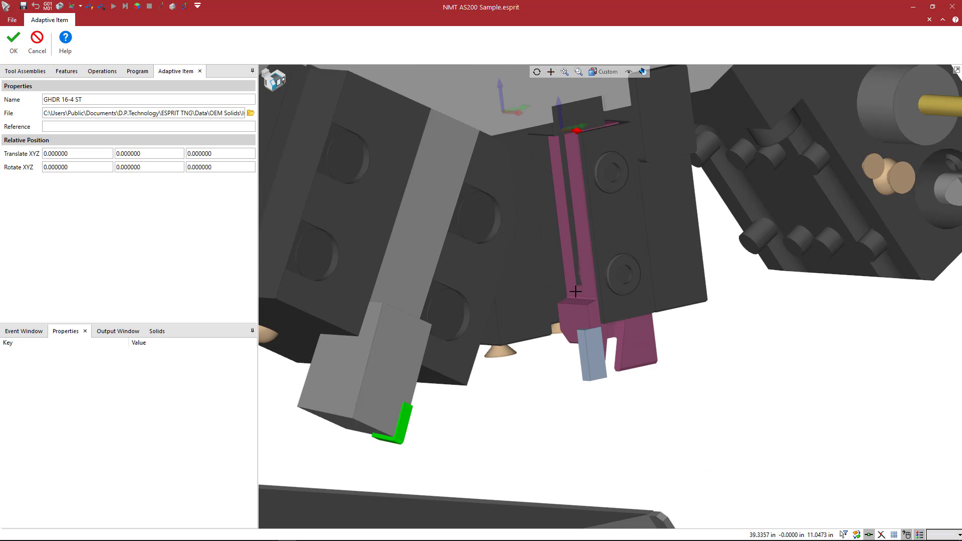
scroll(609, 343, "down", 5)
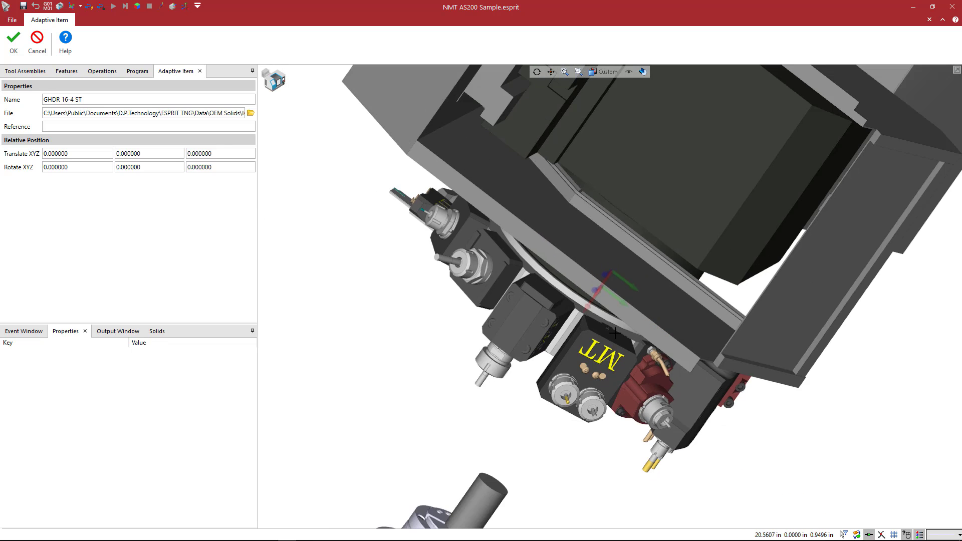
middle_click_drag(623, 332, 676, 299)
middle_click_drag(530, 413, 650, 281)
mouse_move(537, 389)
middle_mouse_down()
mouse_move(574, 393)
mouse_move(555, 409)
mouse_move(540, 392)
middle_mouse_up()
scroll(531, 371, "up", 5)
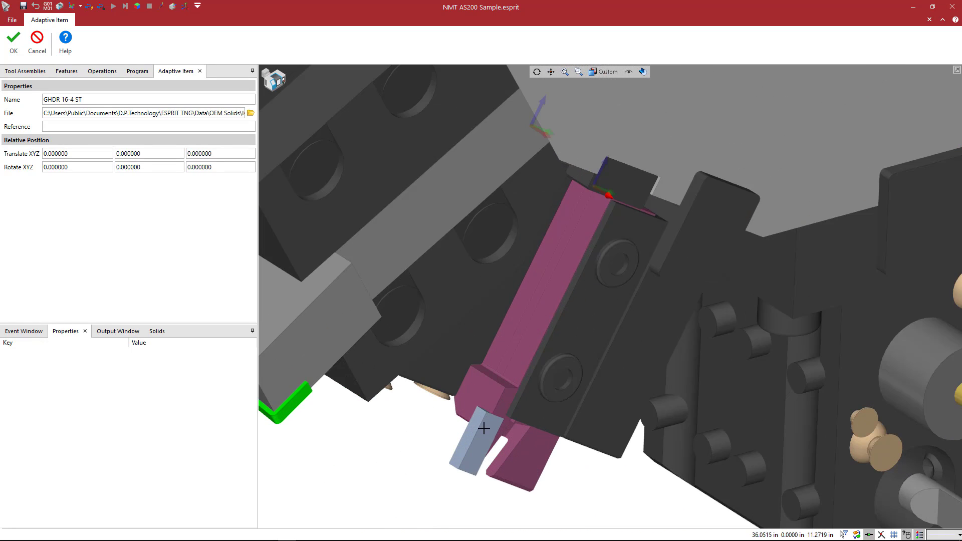
left_click(15, 40)
Step: Set the shank's Hand of Tool to Right for the T2 4mm OD Groove tool
left_click(97, 139)
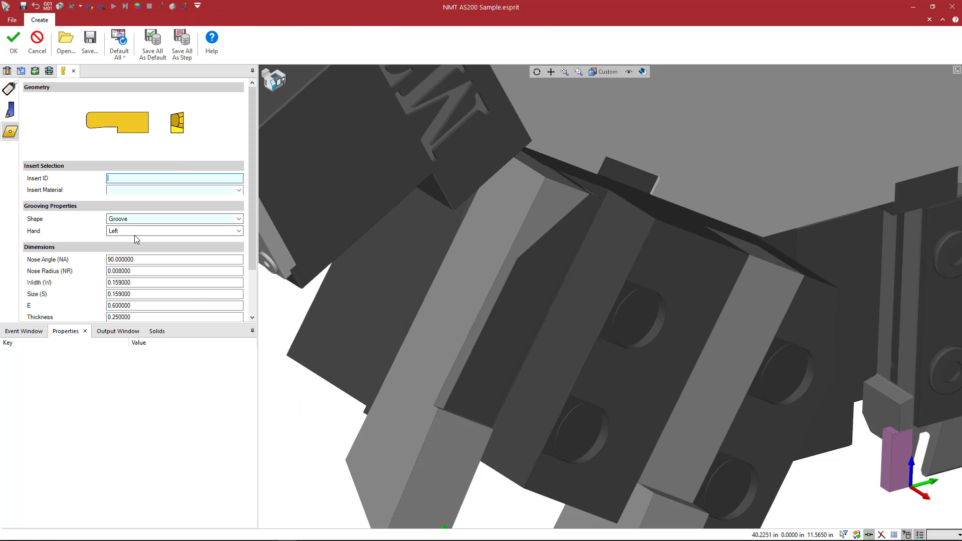
left_click(134, 233)
left_click(133, 241)
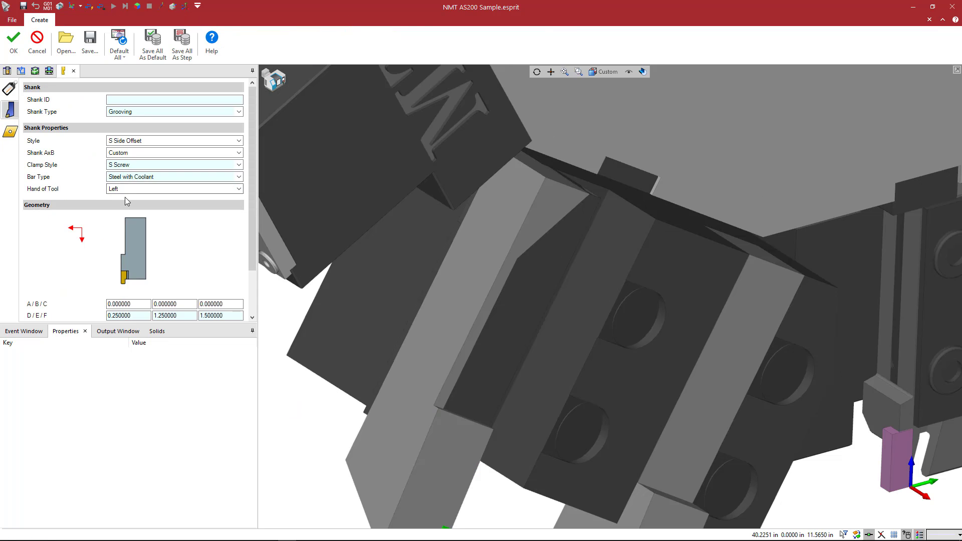
left_click(126, 190)
left_click(126, 206)
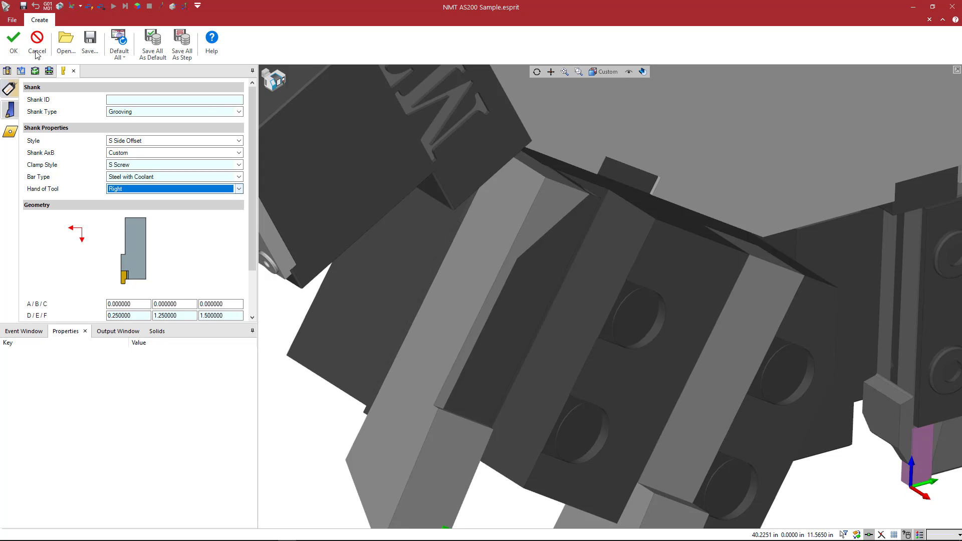
left_click(13, 41)
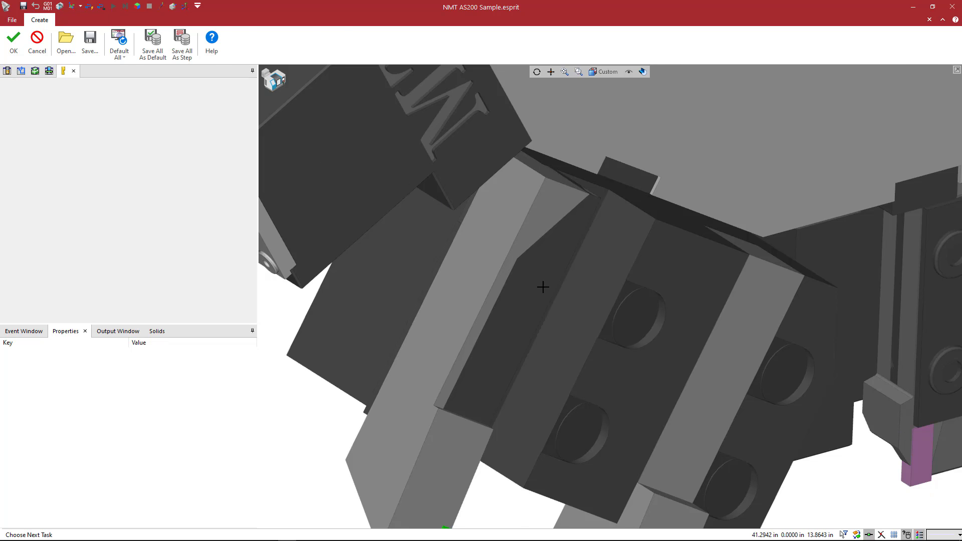
Step: Set the Z translation of the GHDR 16-4 ST holder's relative position to -1
scroll(604, 299, "down", 5)
scroll(696, 342, "up", 8)
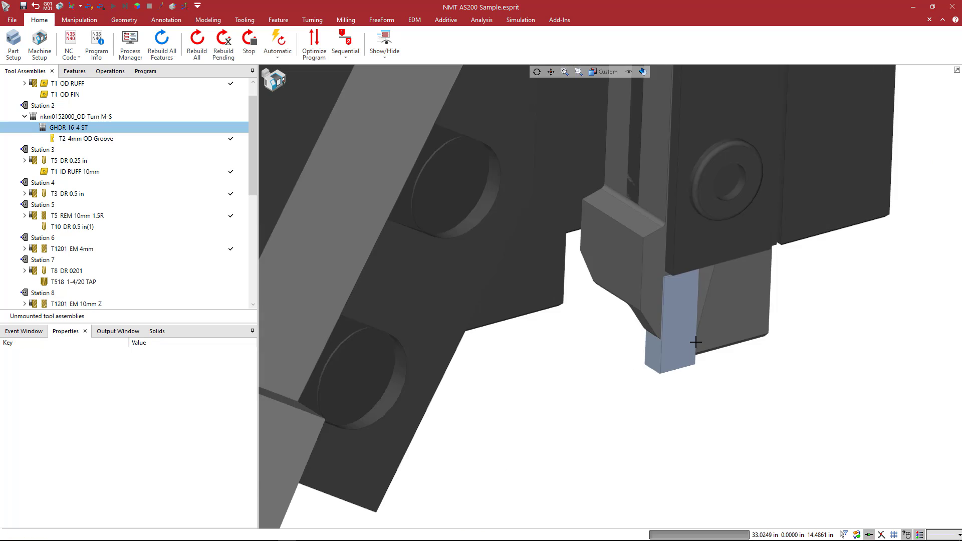
scroll(695, 343, "down", 2)
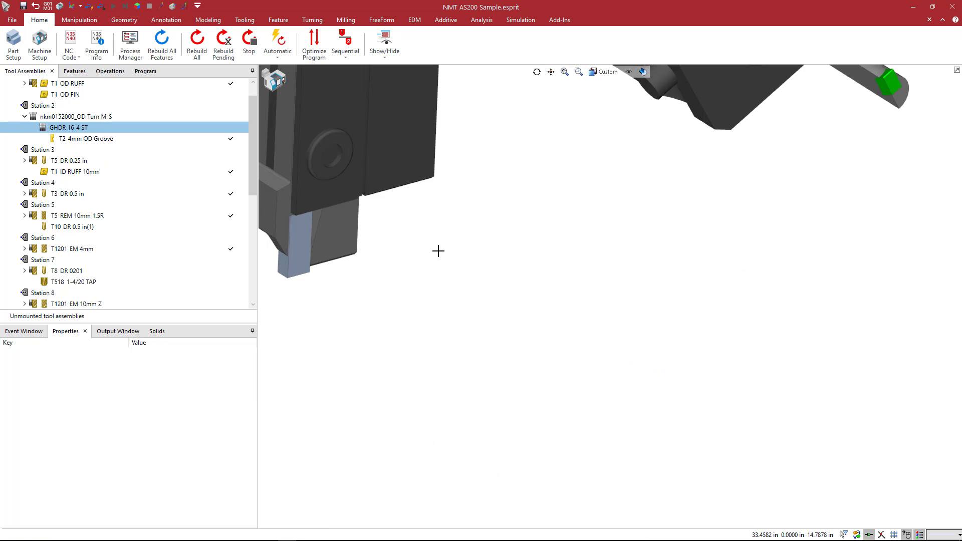
scroll(438, 253, "down", 2)
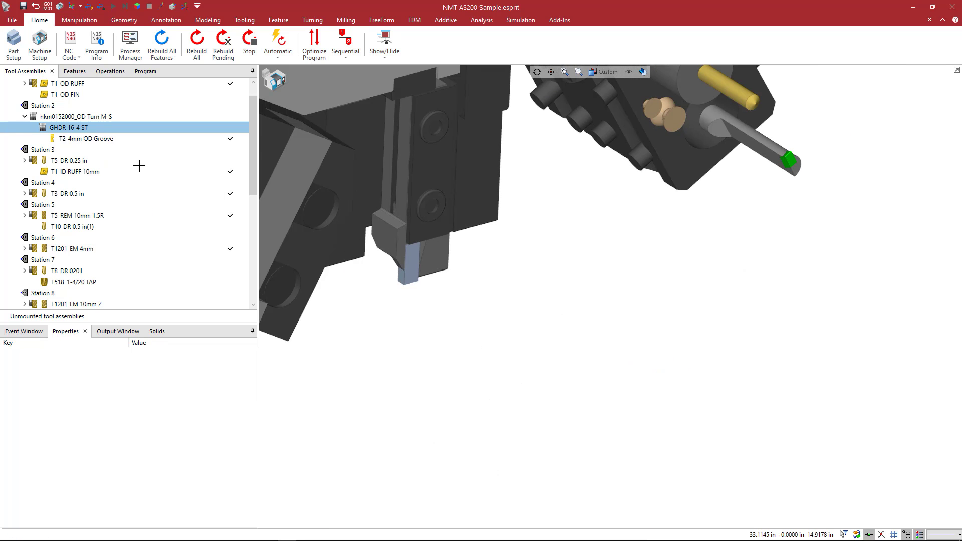
double_click(78, 128)
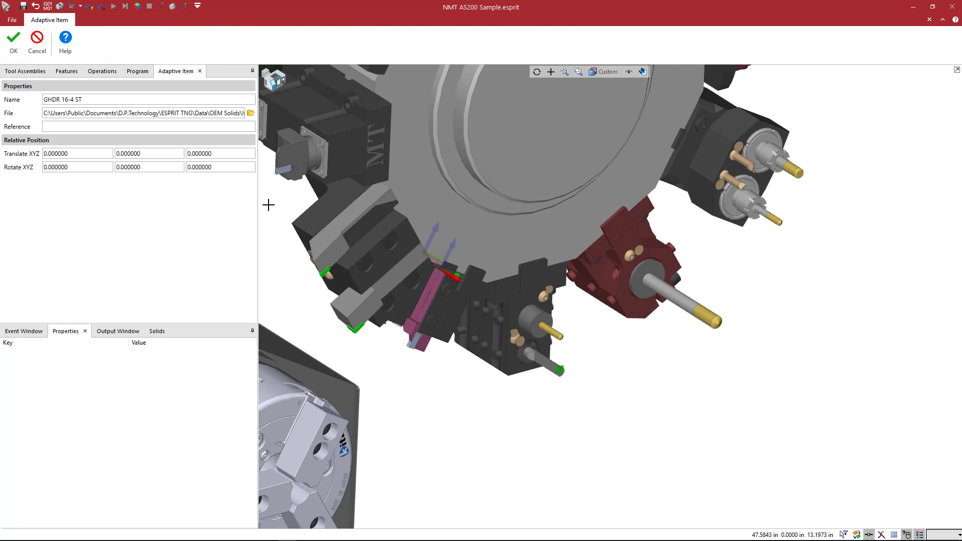
scroll(434, 288, "up", 2)
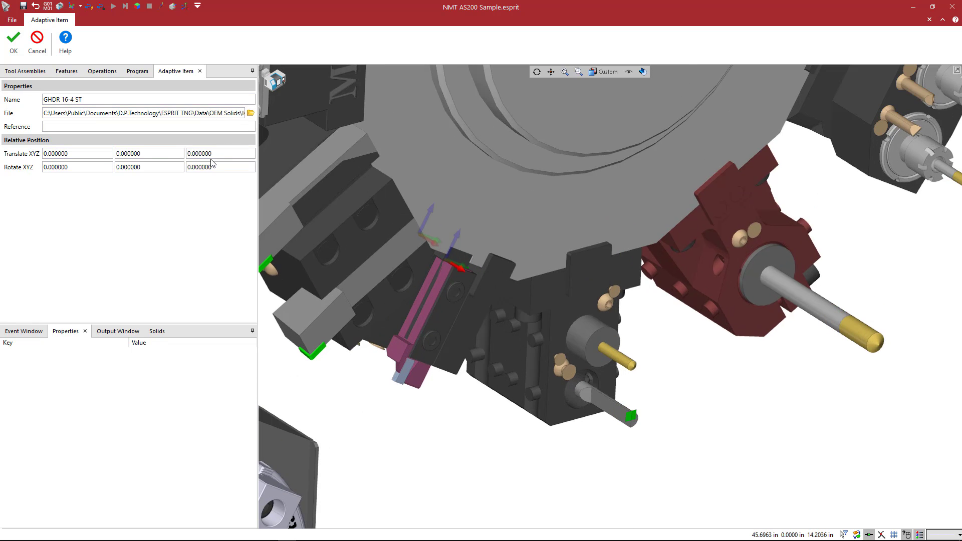
left_click_drag(213, 159, 191, 152)
type("-1")
key("Tab")
Step: Check the shifted GHDR 16-4 ST holder against the turret block and neighbouring tools, and accept its new position
scroll(436, 365, "down", 3)
middle_click_drag(437, 367, 404, 357)
scroll(456, 365, "up", 3)
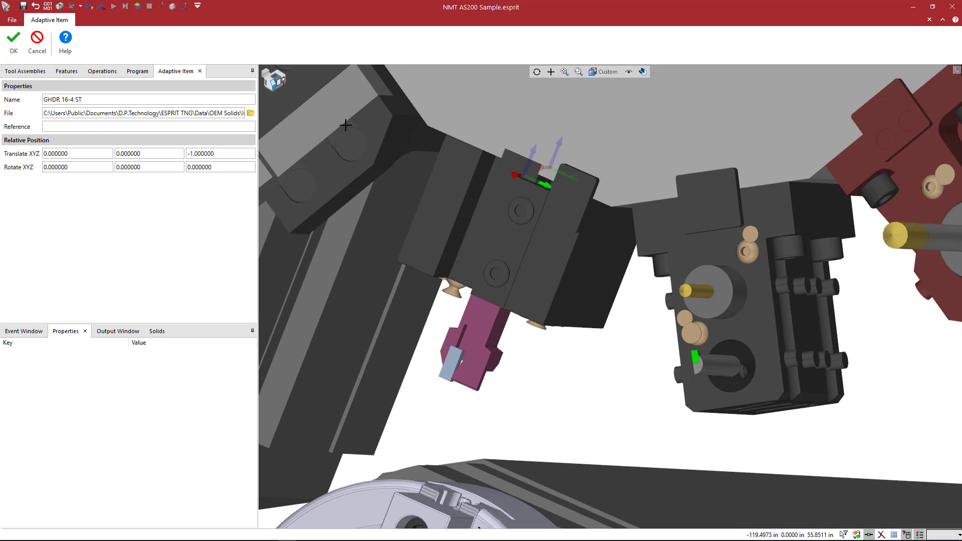
scroll(361, 183, "down", 1)
scroll(469, 301, "down", 3)
scroll(489, 322, "up", 2)
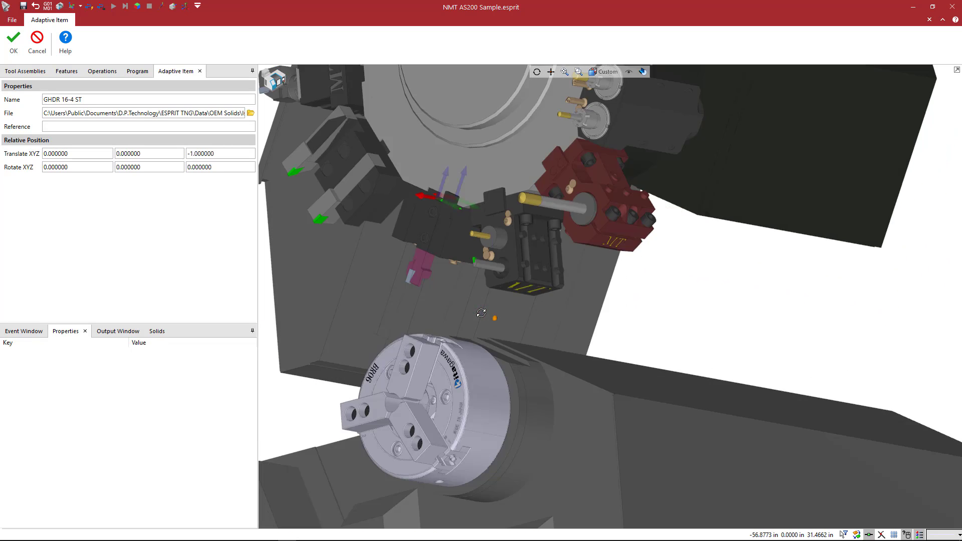
scroll(478, 314, "up", 2)
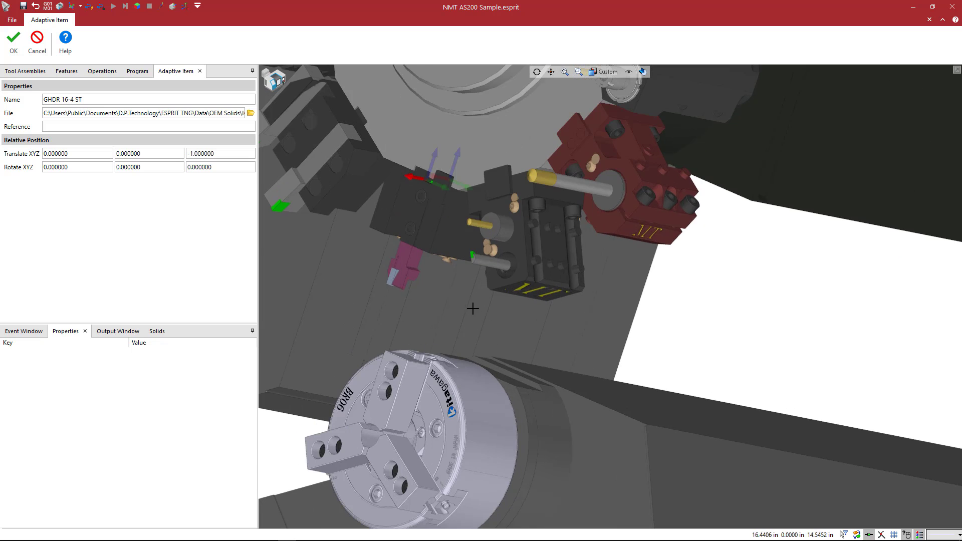
left_click(13, 40)
Step: Inspect the groove insert at the tip of the shifted GHDR 16-4 ST holder from close up
scroll(527, 270, "down", 3)
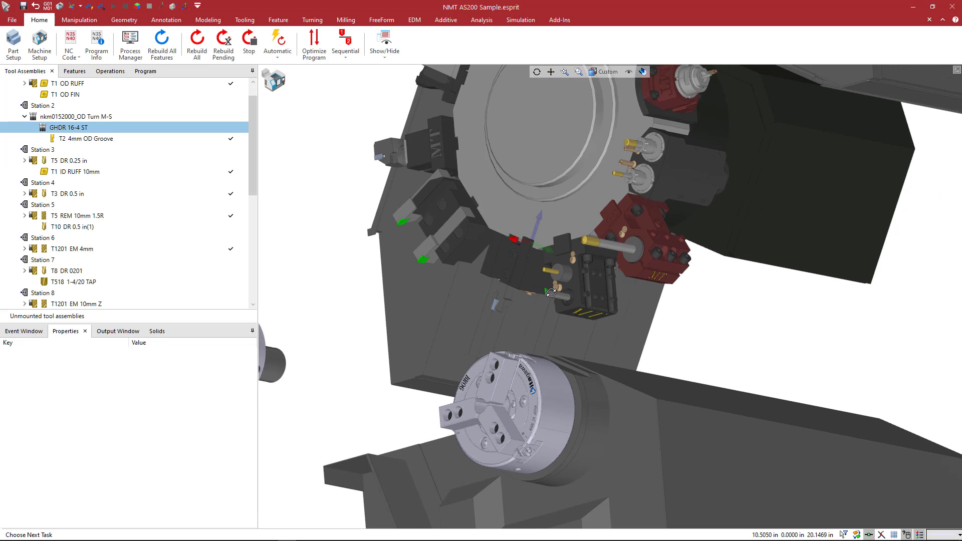
mouse_move(554, 294)
middle_mouse_down()
mouse_move(538, 282)
mouse_move(555, 280)
middle_mouse_up()
scroll(503, 346, "up", 8)
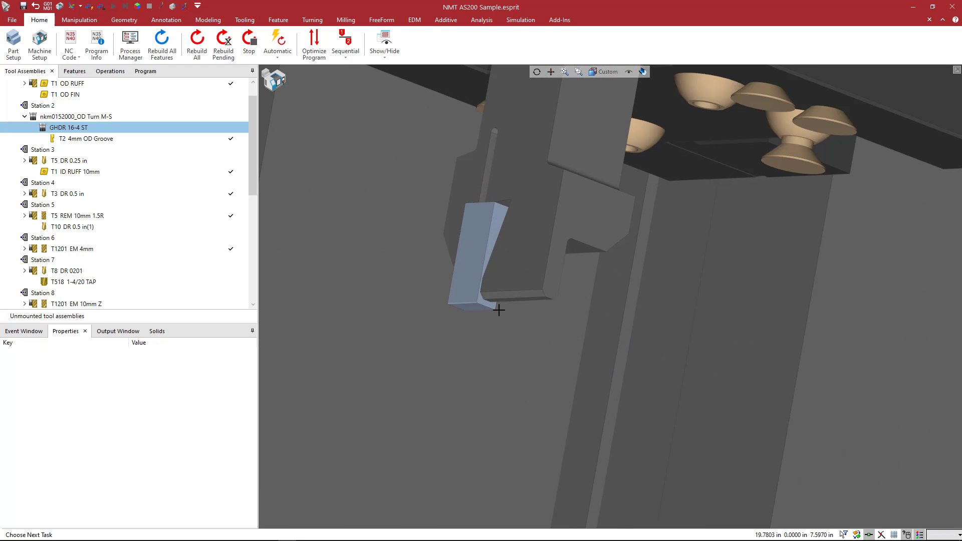
Step: Check the mounted GHDR 16-4 ST holder in the full machine from the chuck side and in relation to the surrounding turret tools
key("F7")
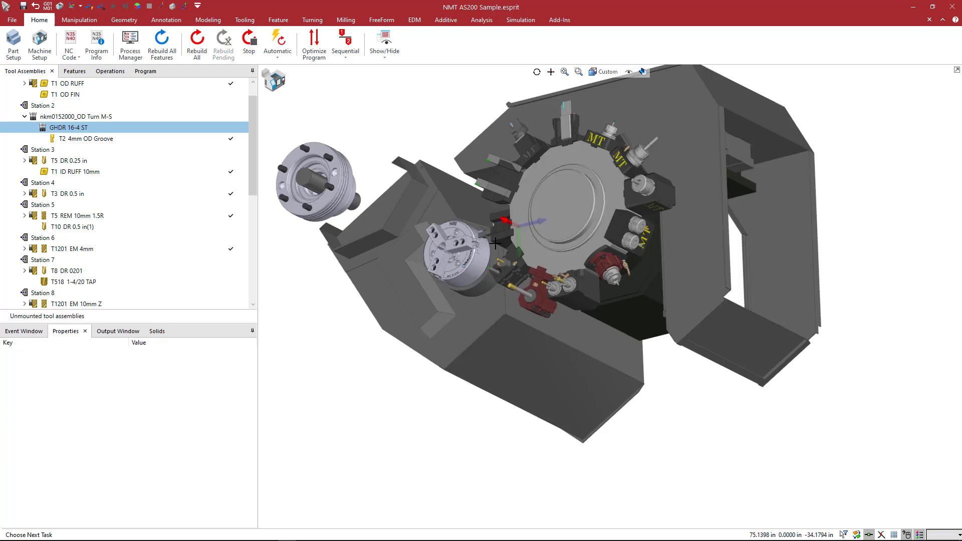
scroll(493, 233, "up", 8)
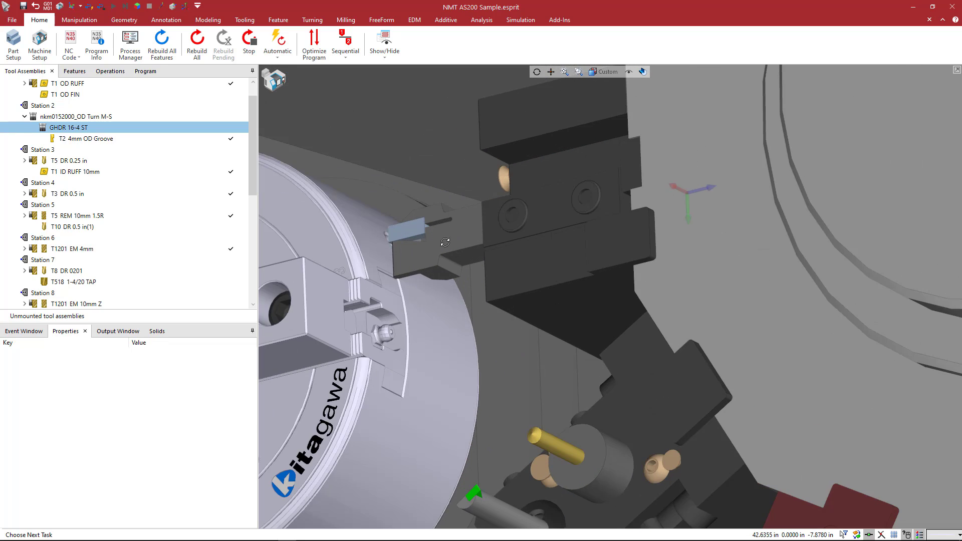
middle_click_drag(445, 242, 468, 241)
scroll(437, 237, "down", 7)
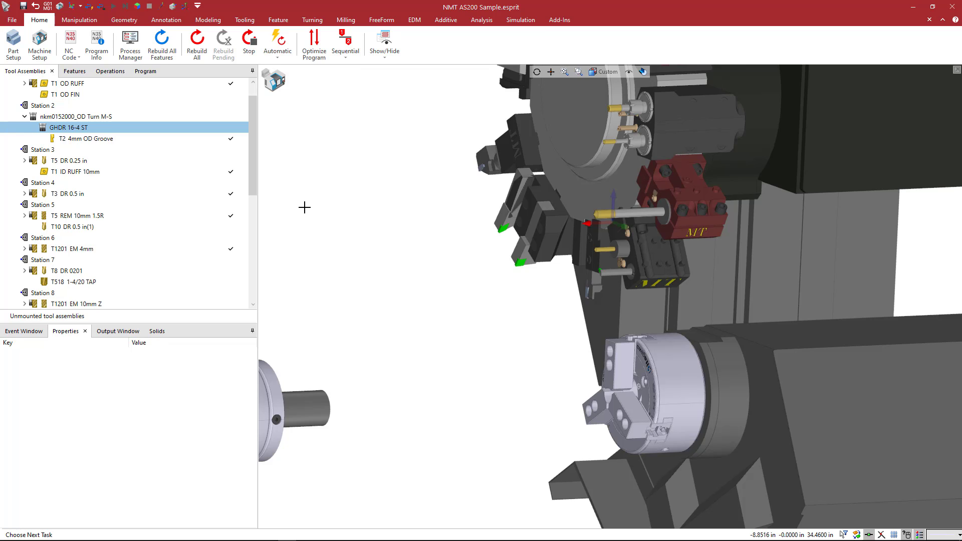
Step: Switch to the part setup view and select the OG C3 Grooving operation of the T2 4mm OD Groove tool
left_click(273, 80)
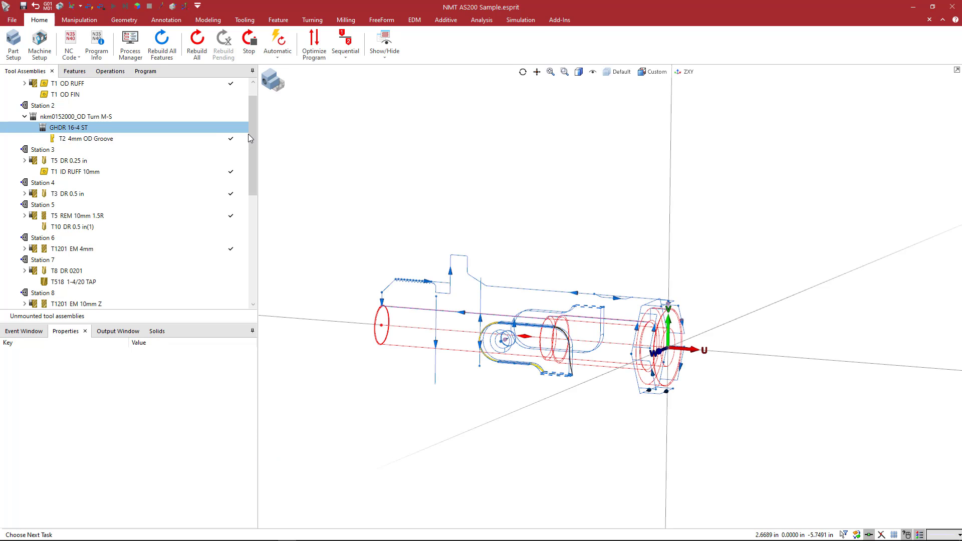
left_click(110, 71)
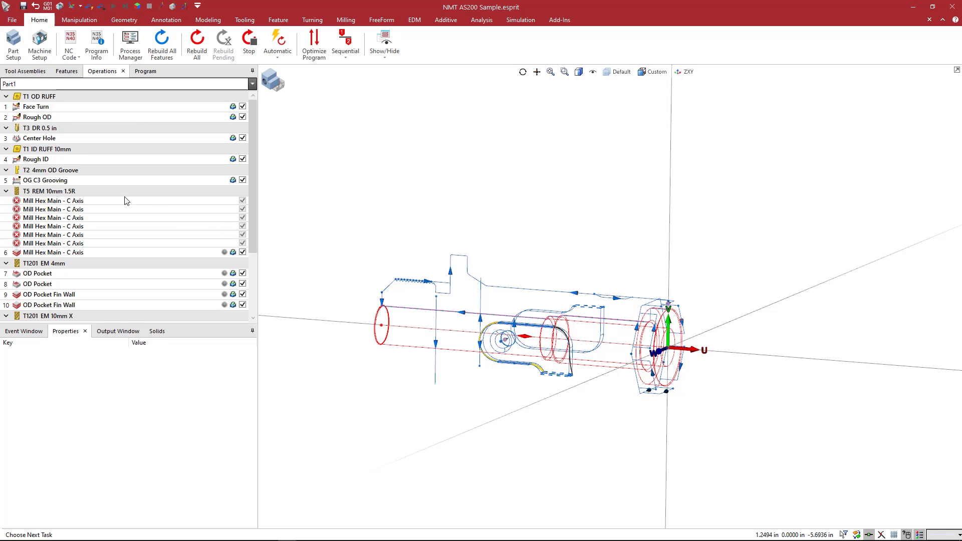
left_click(77, 180)
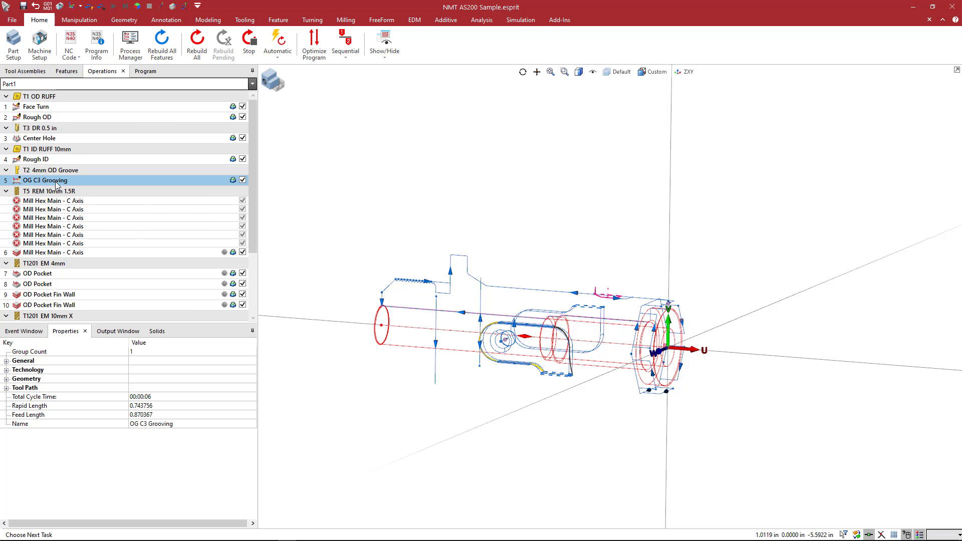
scroll(604, 305, "up", 4)
scroll(607, 300, "down", 3)
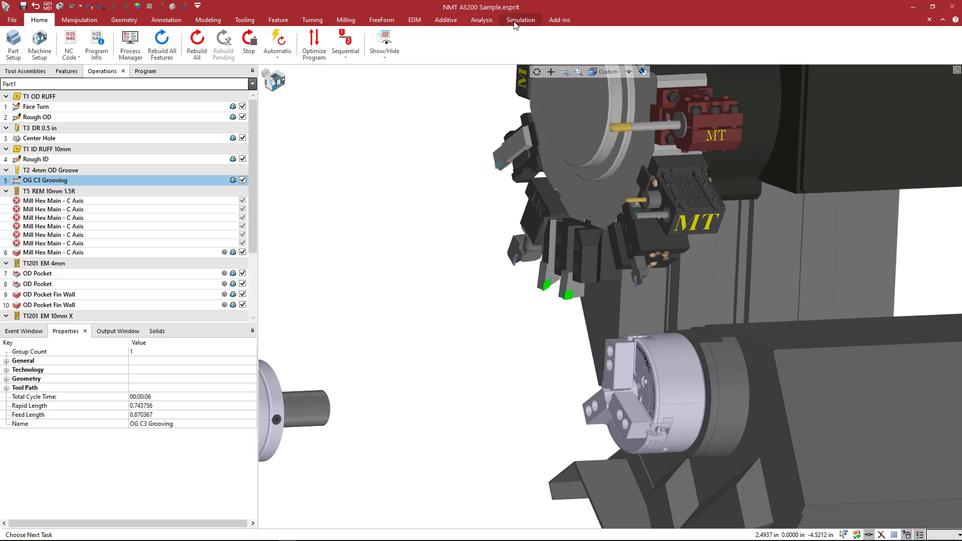
Step: Simulate the OG C3 Grooving operation on the machine, watch the insert cut the groove from close up, and stop the simulation
left_click(515, 23)
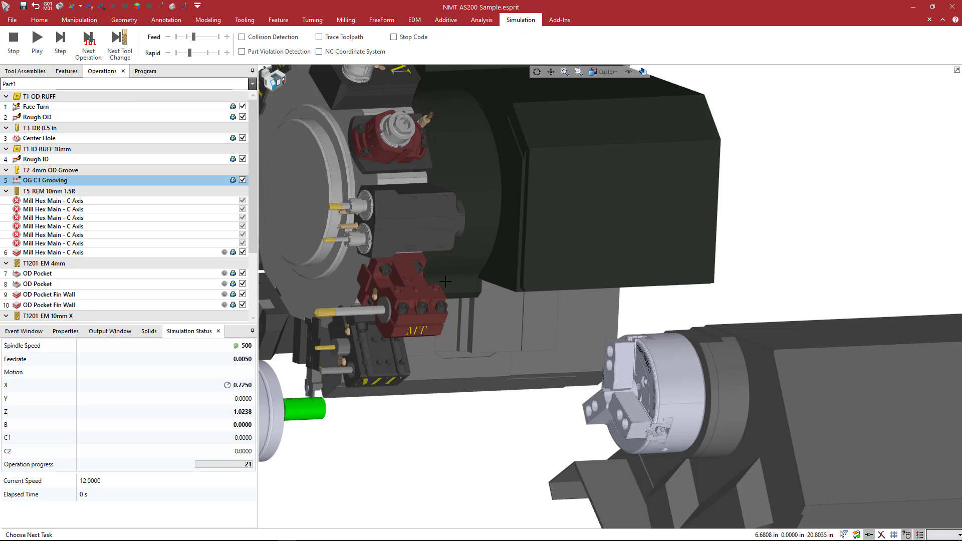
scroll(445, 282, "down", 3)
middle_click_drag(445, 283, 348, 327)
scroll(435, 348, "up", 6)
middle_click_drag(434, 345, 409, 352)
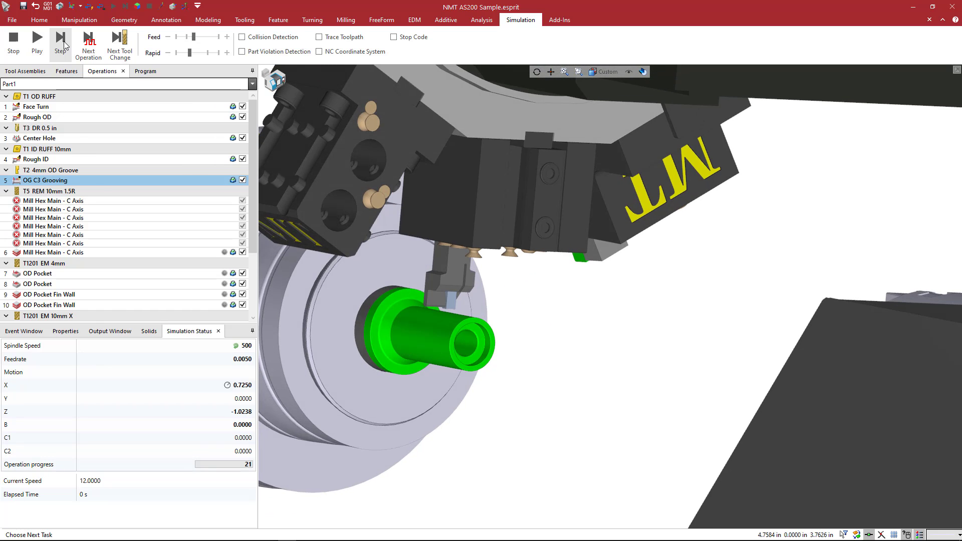
left_click(38, 44)
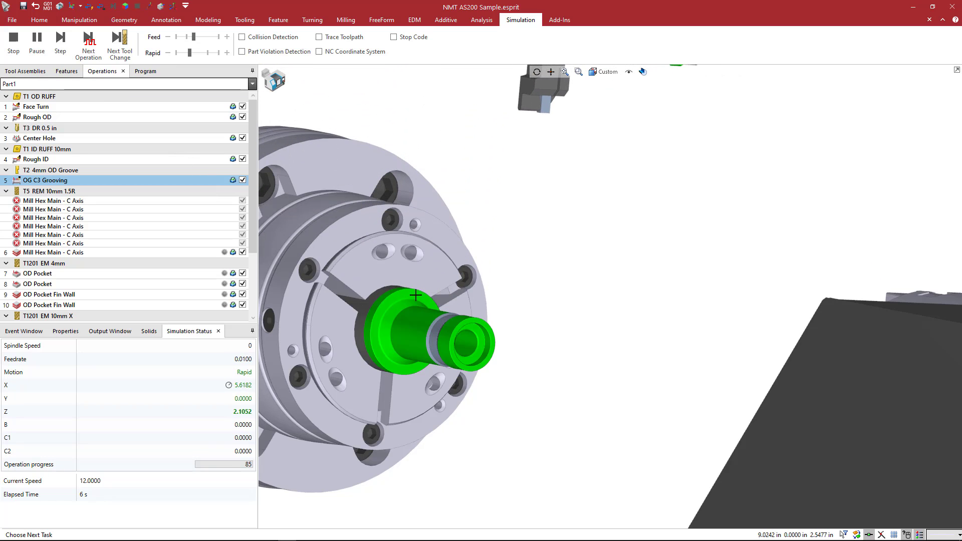
left_click(16, 46)
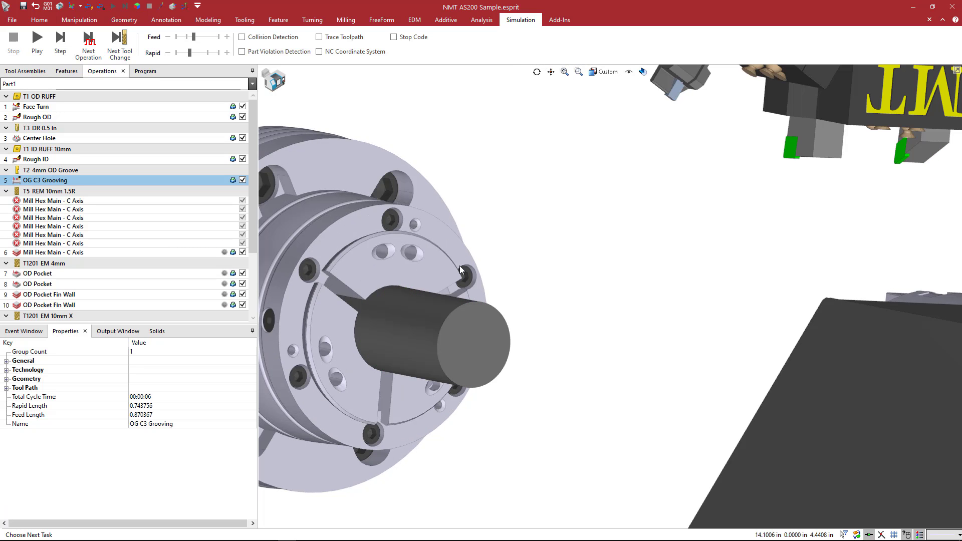